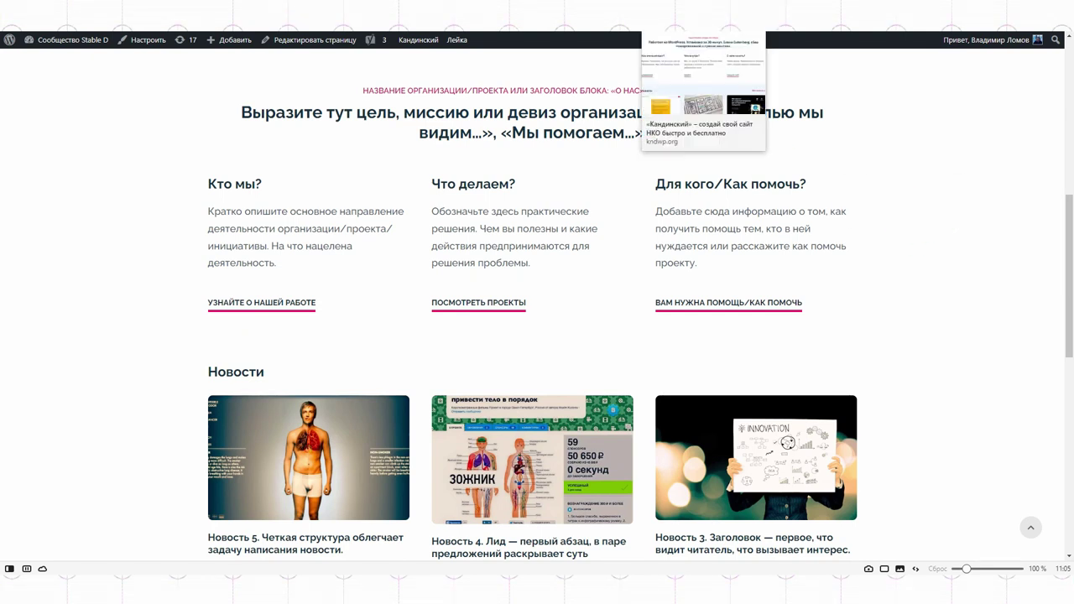
Browse the Kandinsky demo site's sections for layout reference, then return to the homepage editor.
click(696, 15)
scroll(825, 182, down, 8)
scroll(913, 216, up, 2)
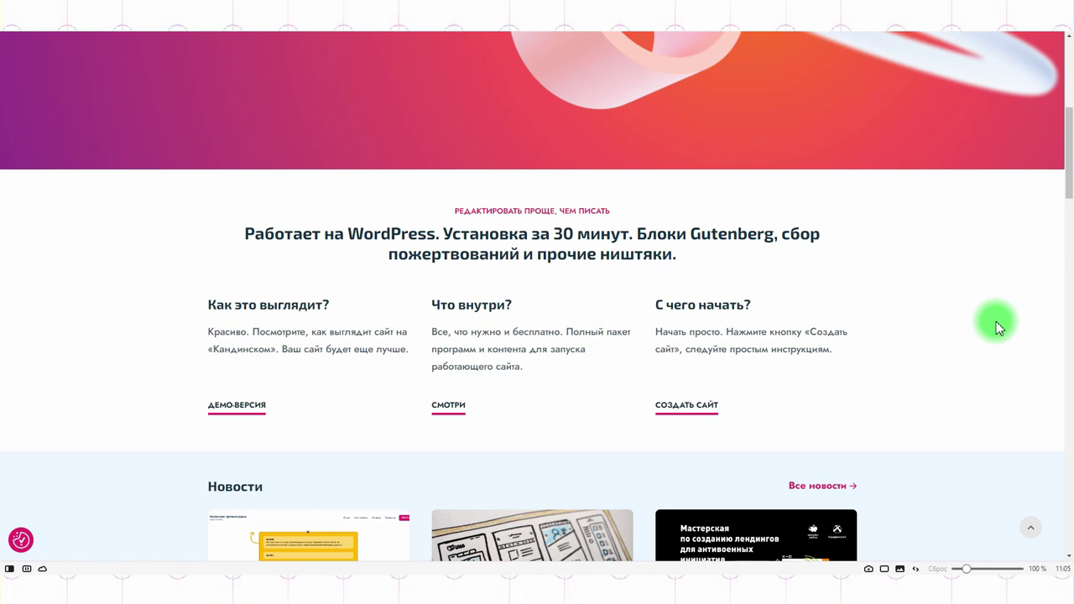
key(ctrl+Tab)
In the О проекте block, set the subheading to 'Название' and the heading to 'Цель миссии'.
scroll(770, 245, down, 2)
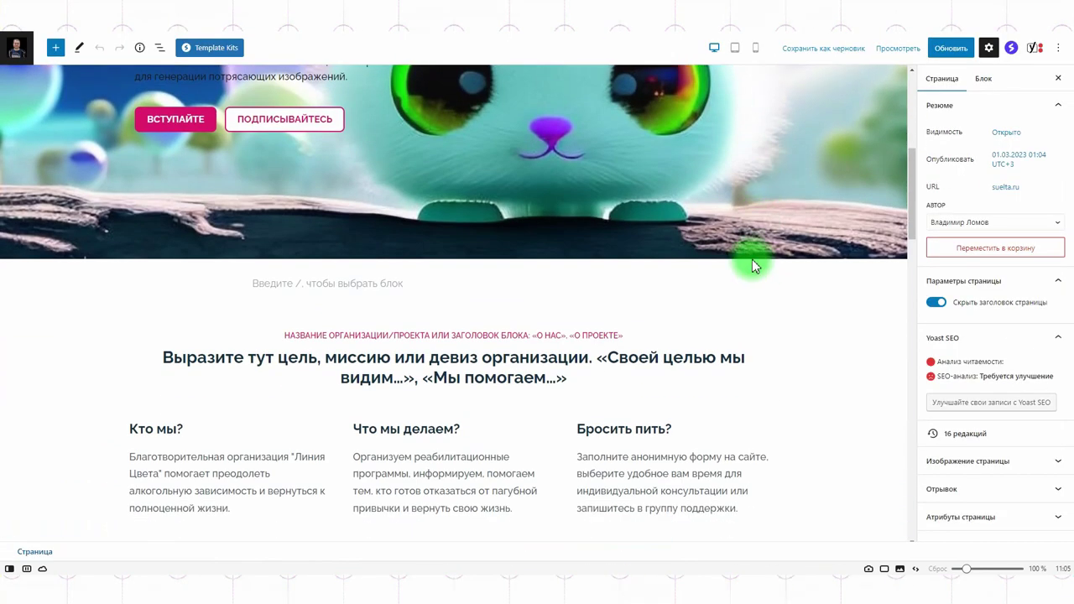
scroll(732, 264, down, 3)
scroll(731, 259, up, 2)
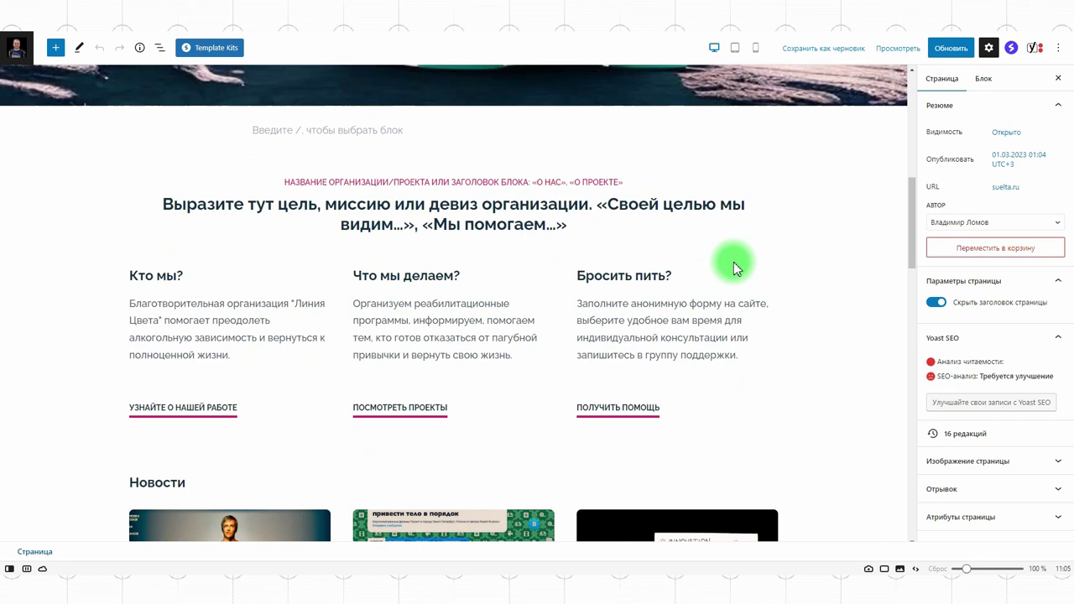
click(363, 329)
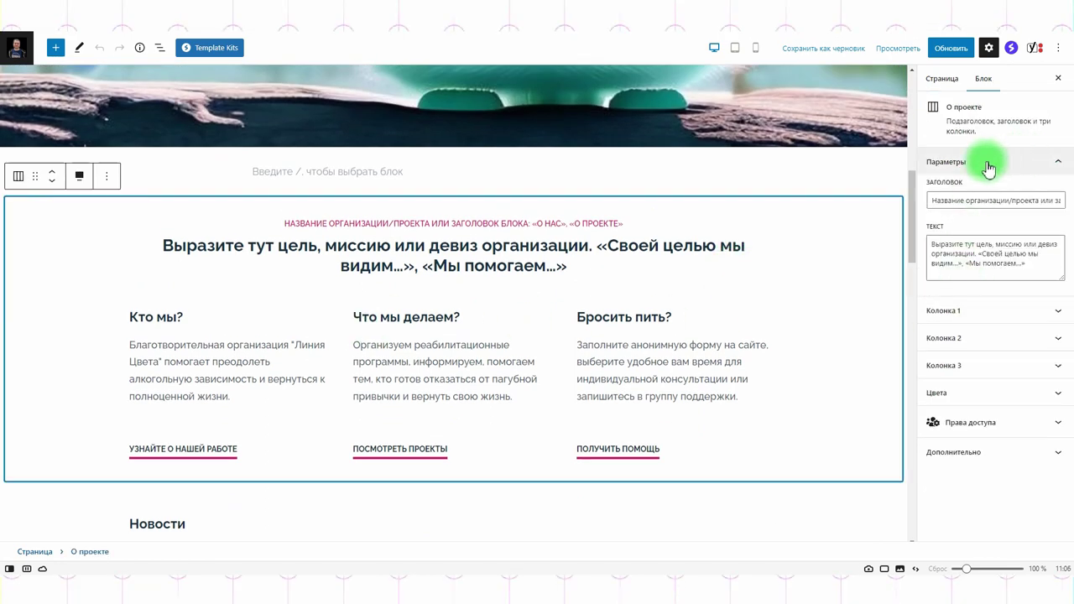
triple_click(939, 201)
text(Название)
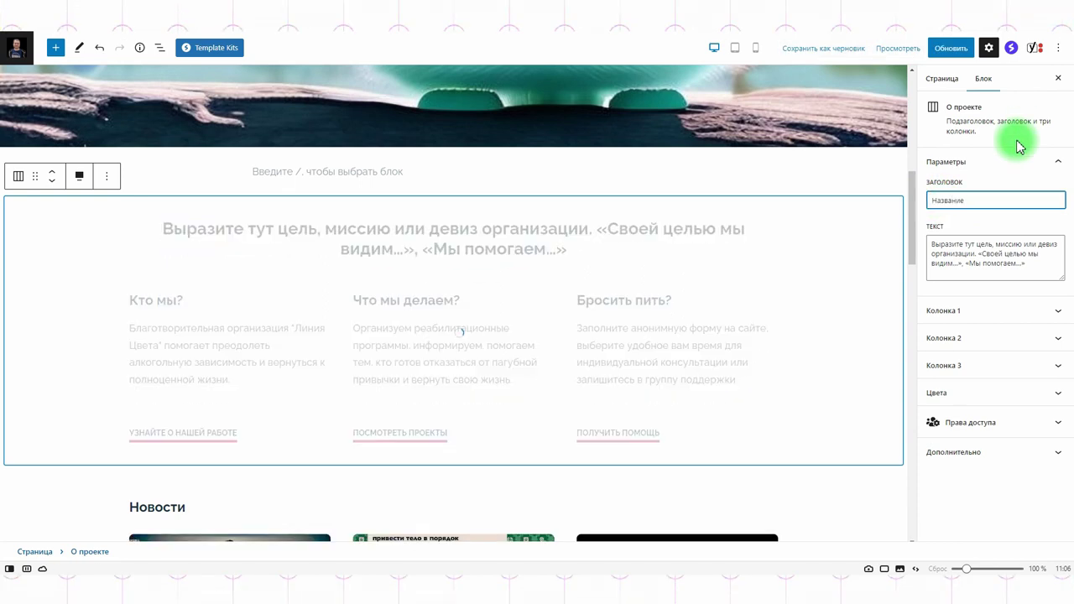
double_click(947, 251)
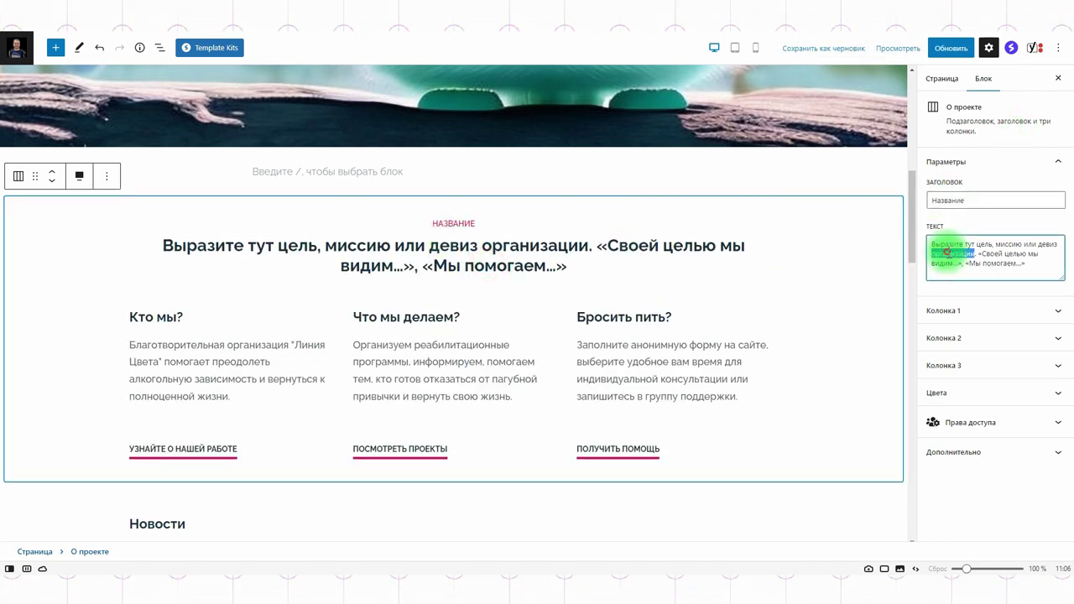
triple_click(946, 251)
text(Цель миссии)
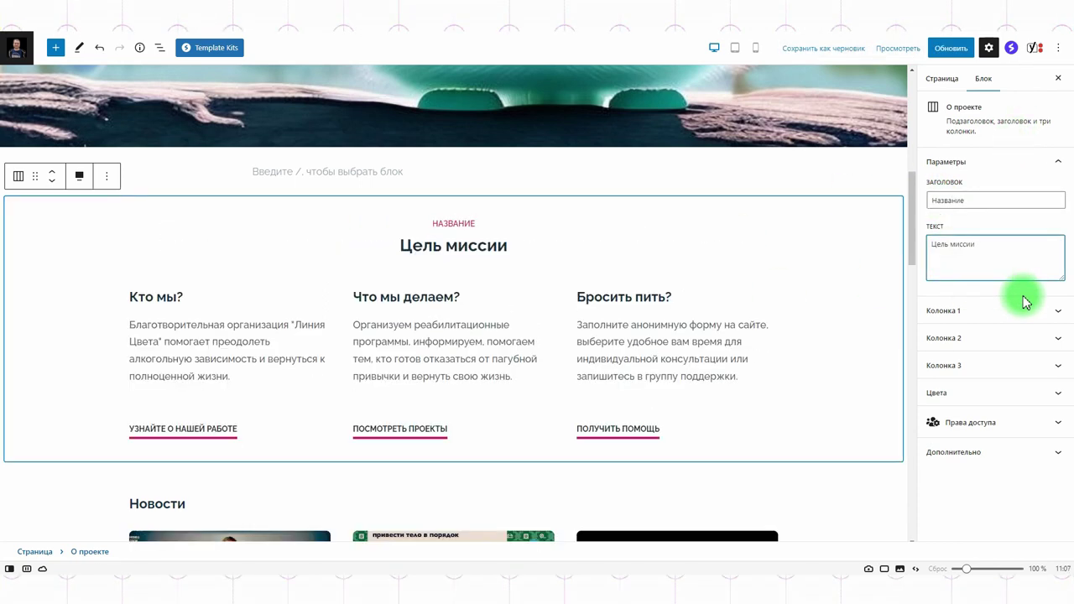
Title the first column 'Сообщество' with text 'Stable Diffusion', then open the live site's menu.
click(964, 309)
click(946, 293)
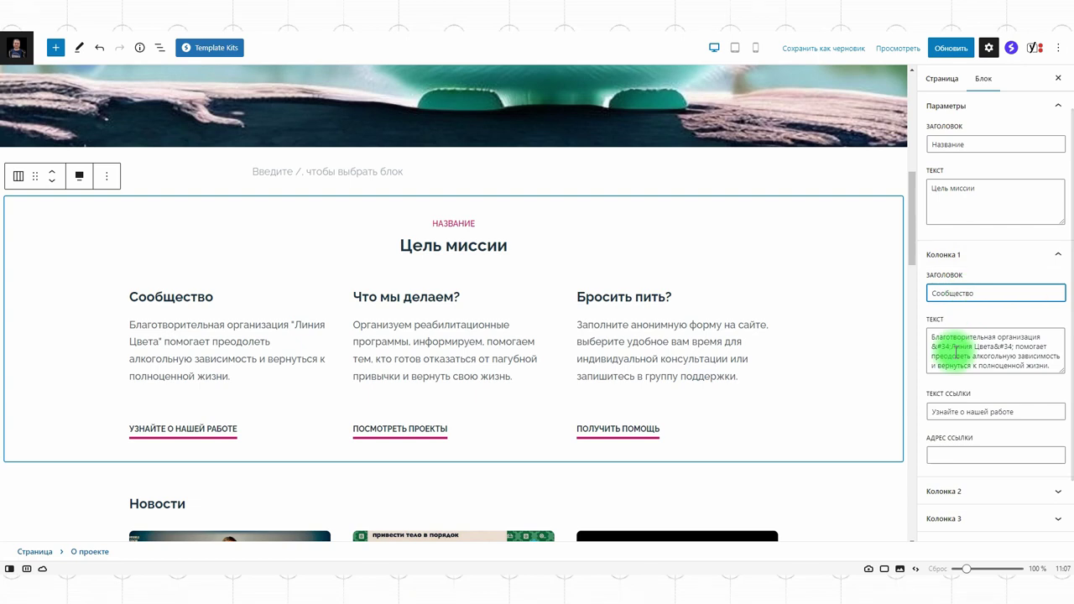
click(957, 355)
key(ctrl+a)
text(Stable Diffusion)
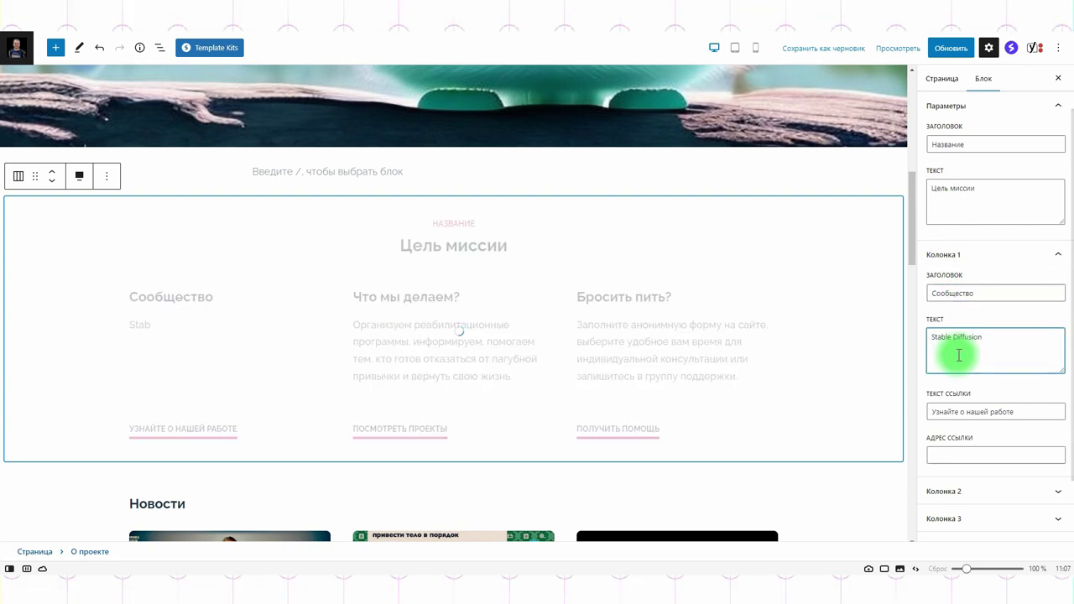
click(950, 413)
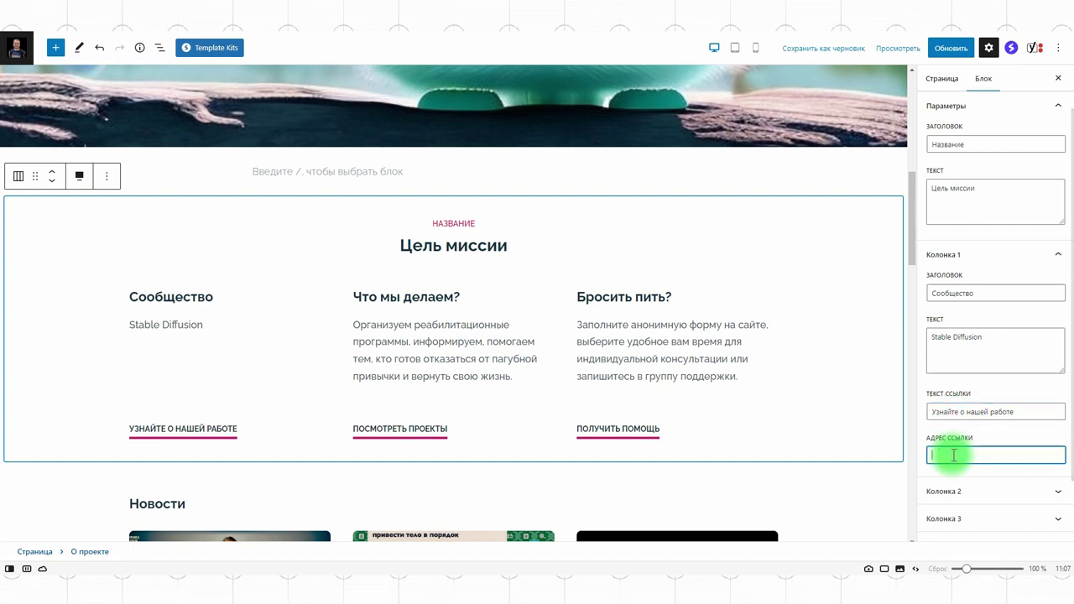
key(ctrl+Tab)
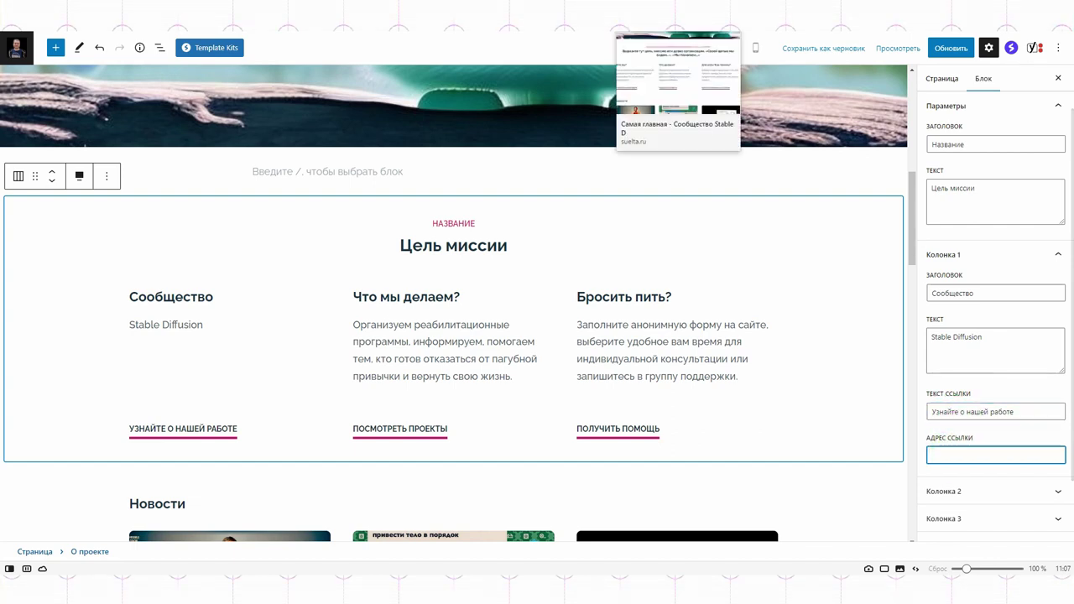
click(1031, 77)
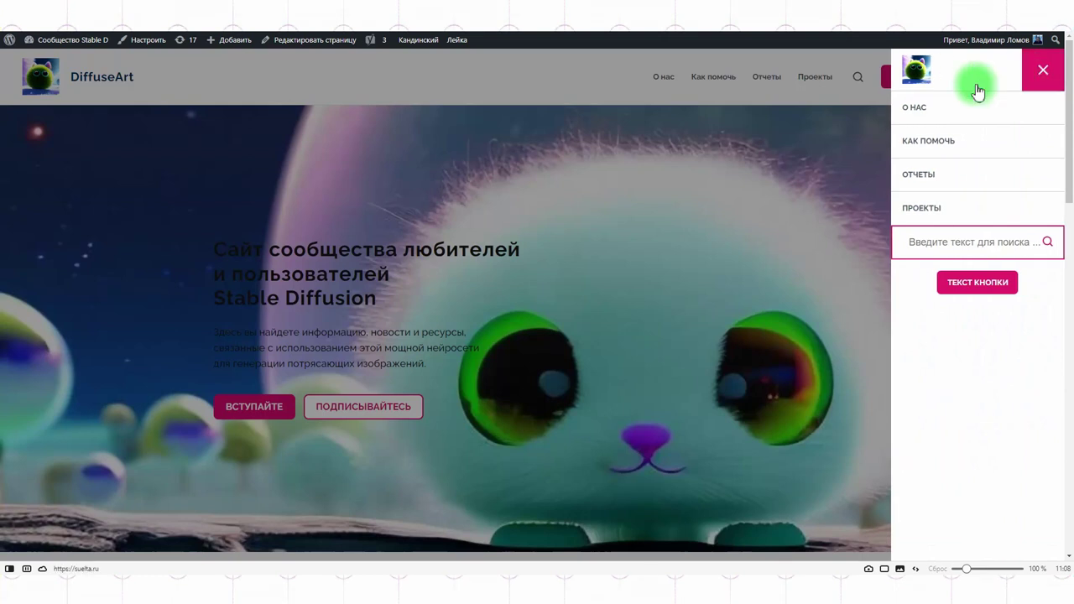
Link the first column to the Проект 1 page's URL and save the homepage.
click(930, 209)
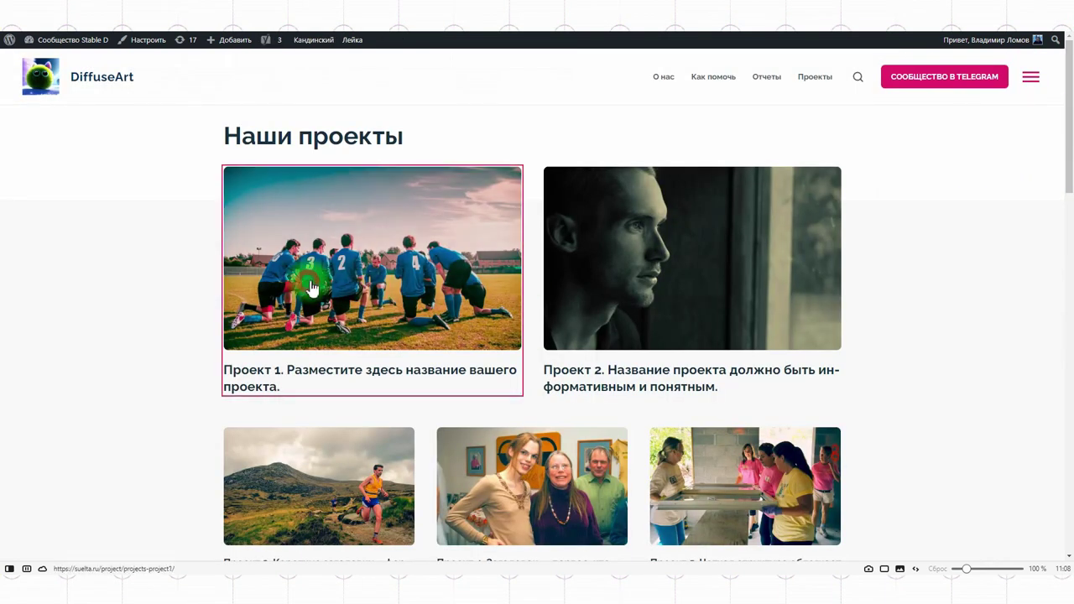
click(317, 286)
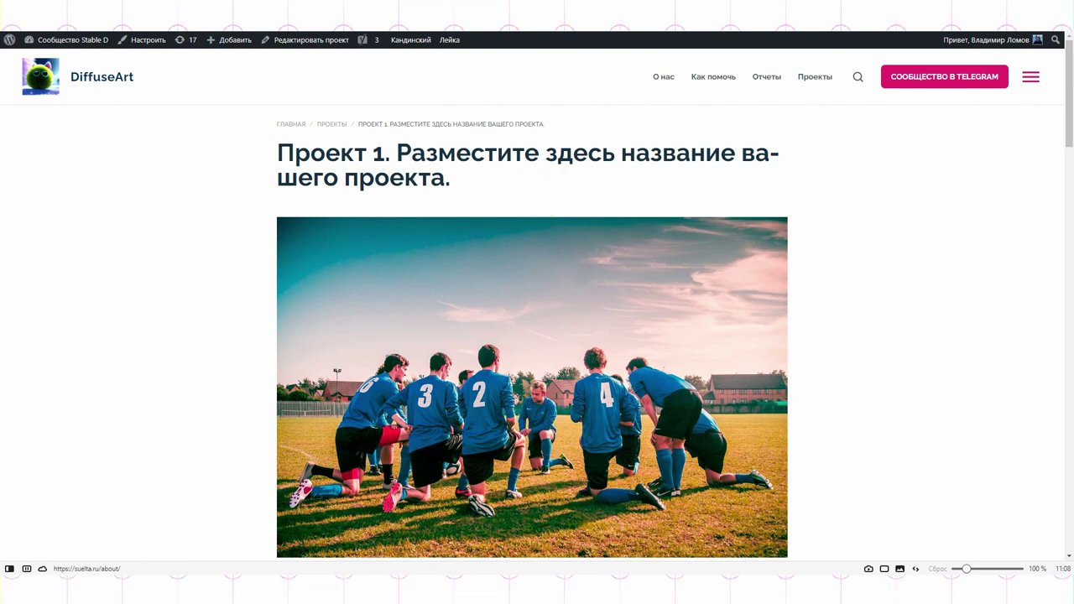
click(651, 15)
click(946, 453)
click(951, 48)
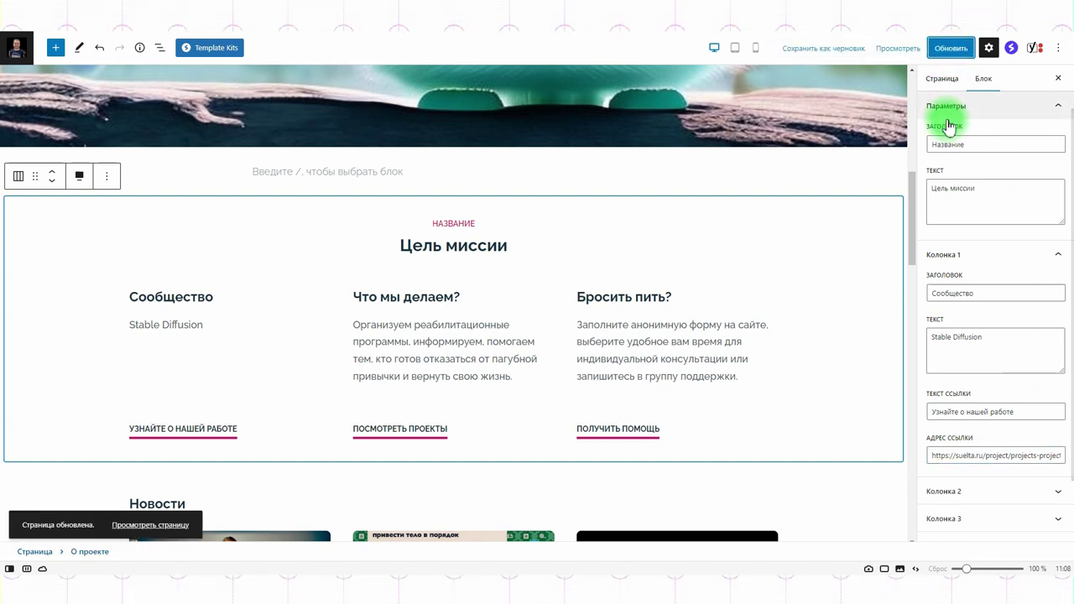
Test the column link on the live homepage, then open the Новость 5 article.
click(671, 109)
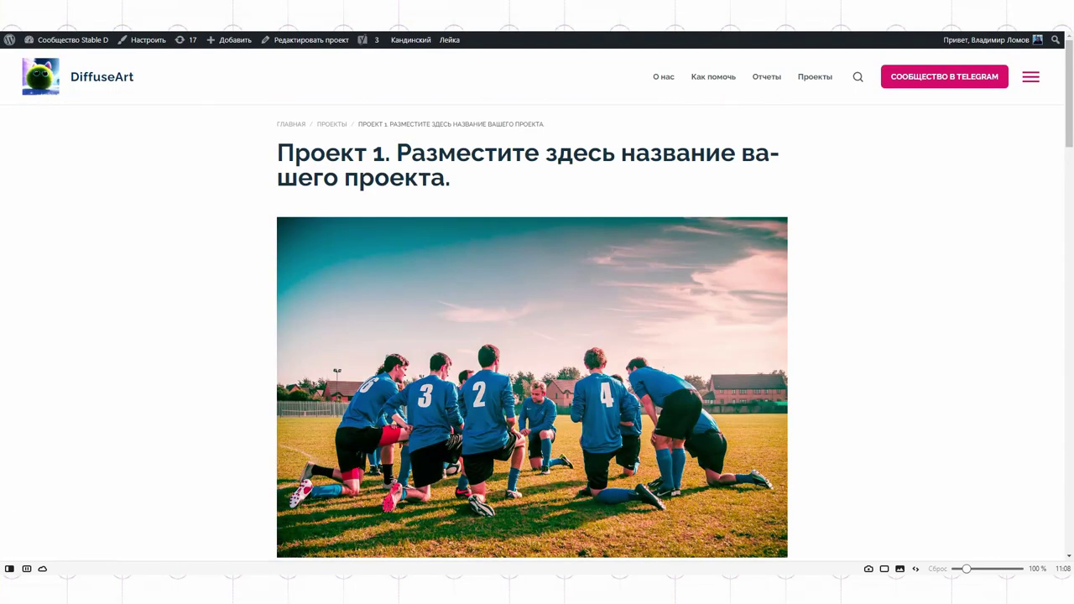
click(95, 77)
scroll(633, 323, down, 5)
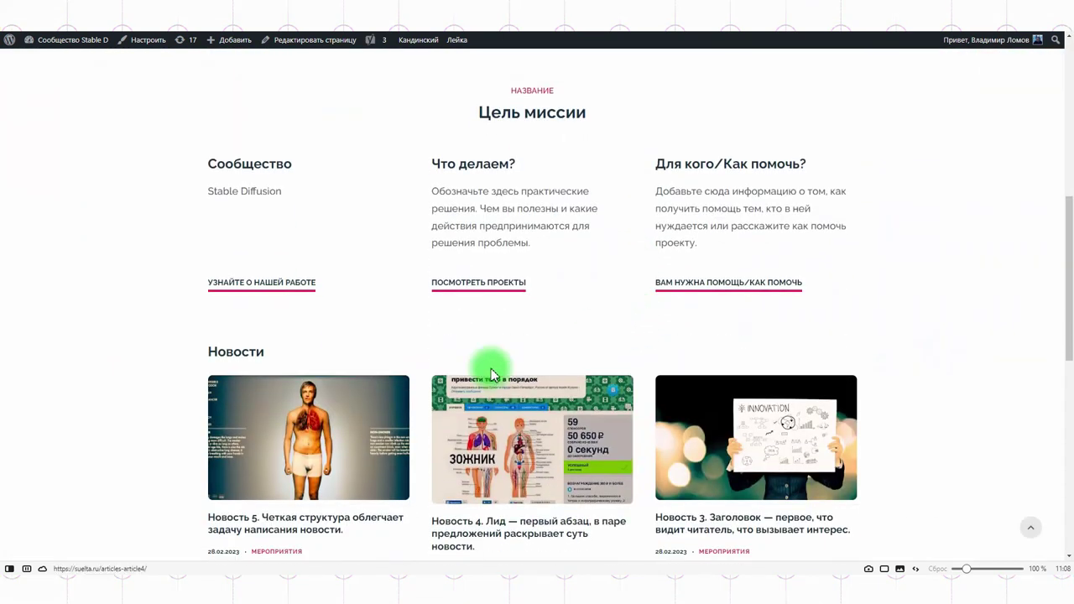
click(261, 285)
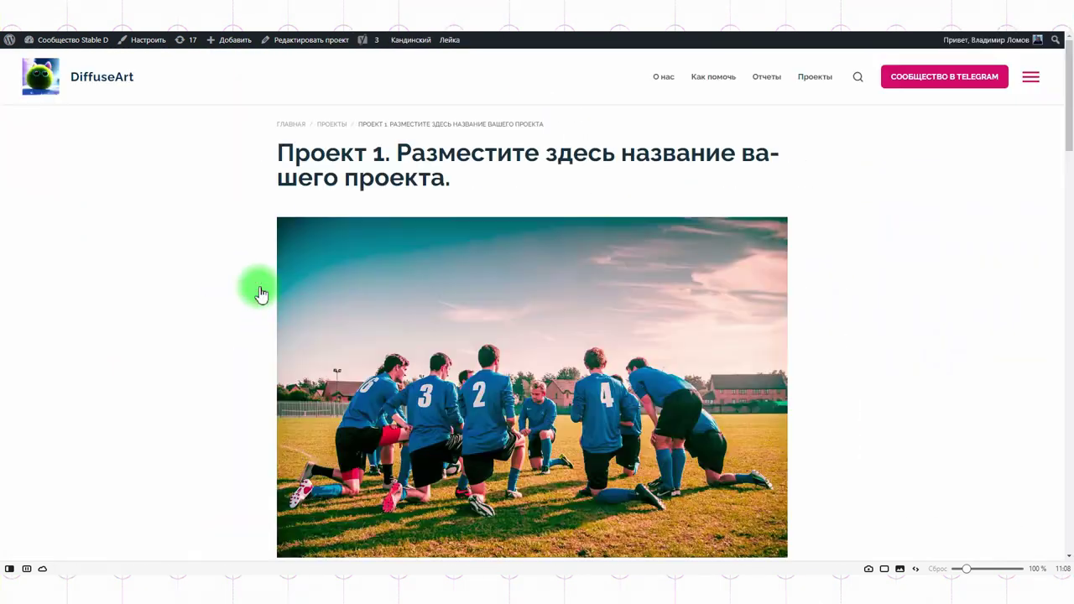
key(alt+Left)
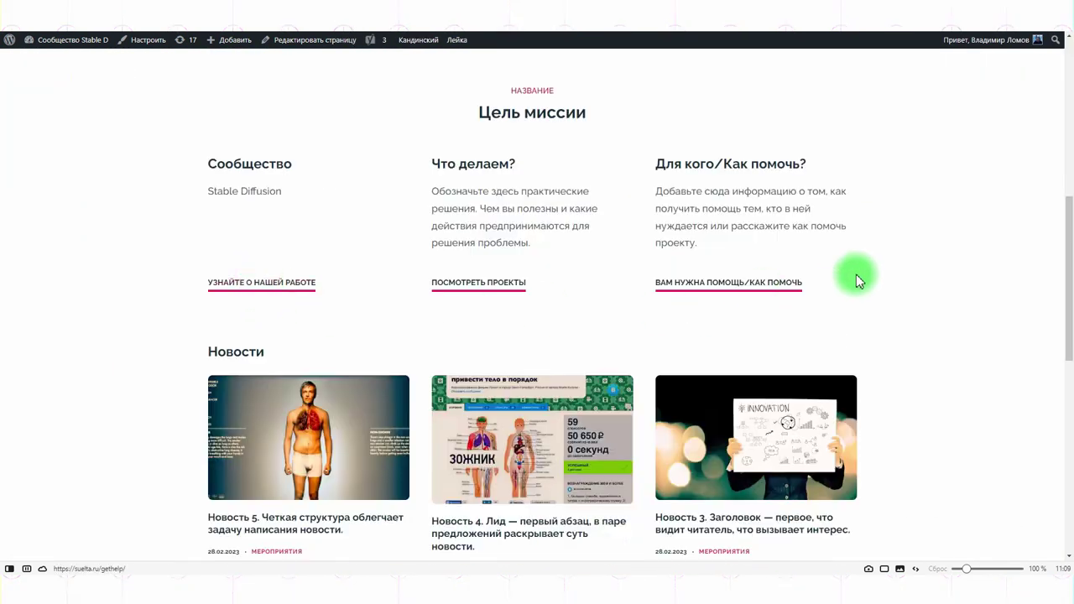
scroll(359, 452, down, 2)
scroll(359, 452, up, 1)
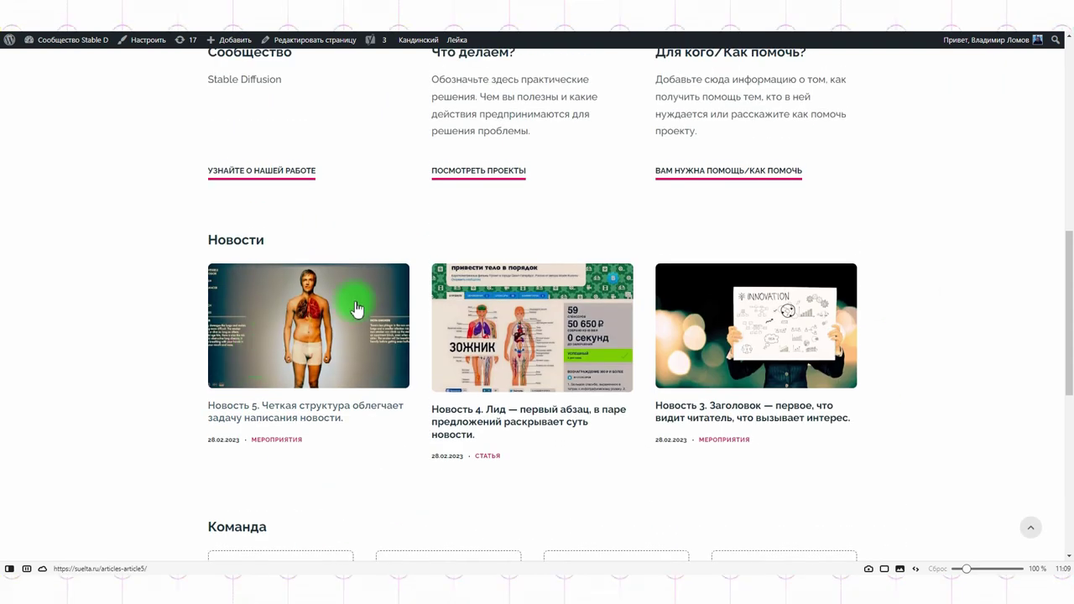
click(303, 462)
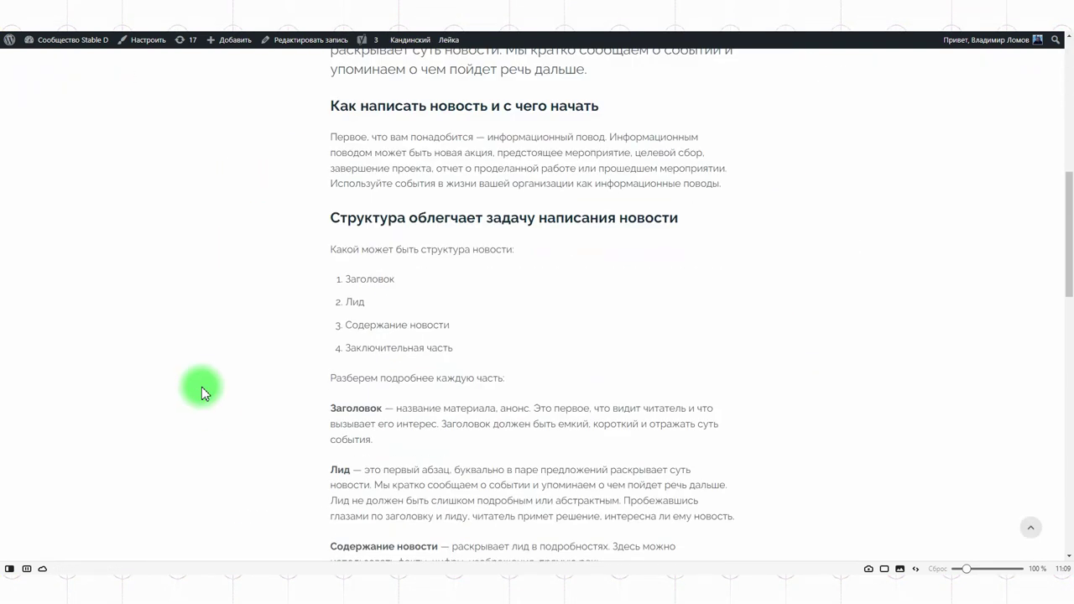
Remove the Новость 5 post's featured image and save the post.
click(310, 40)
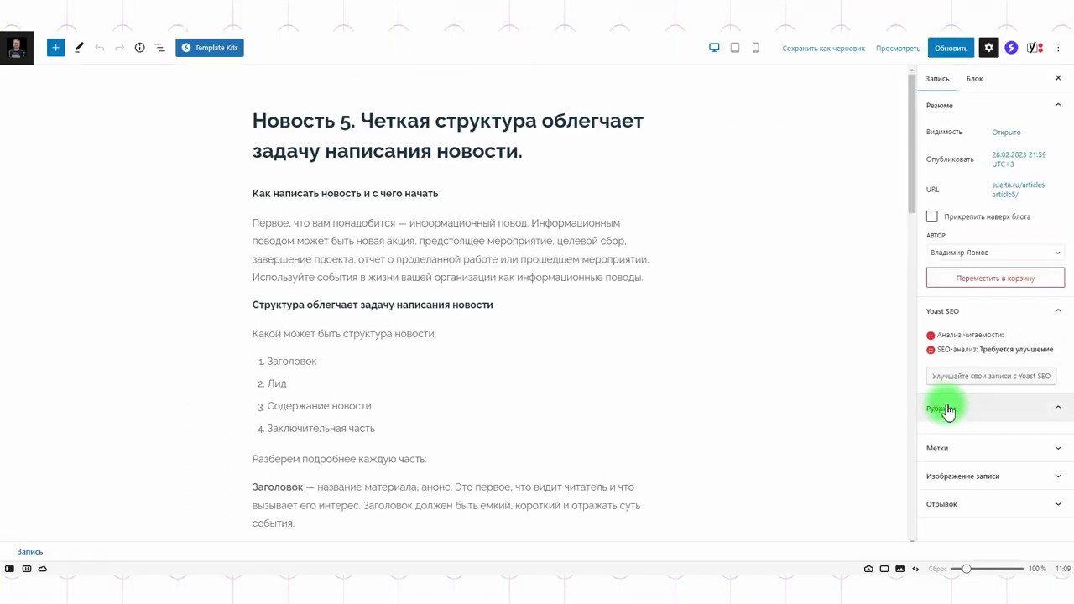
scroll(1000, 407, down, 2)
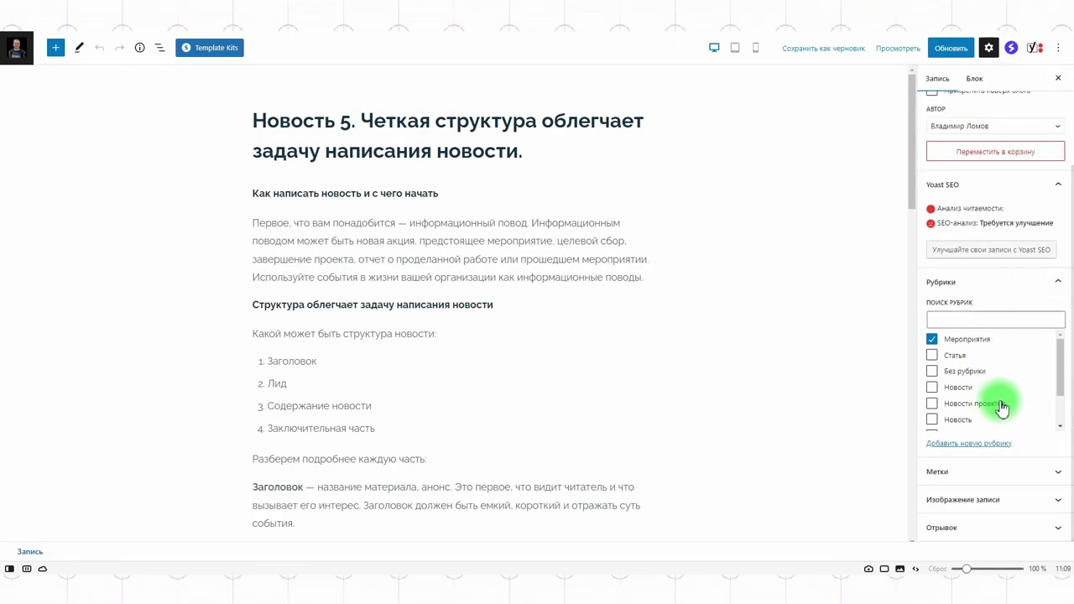
click(970, 499)
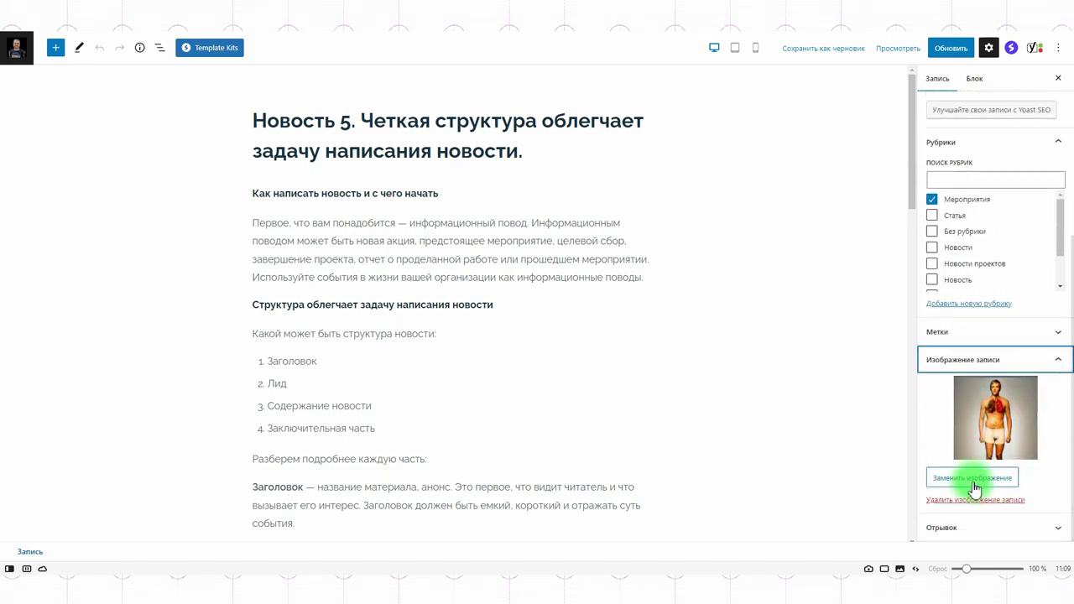
click(964, 500)
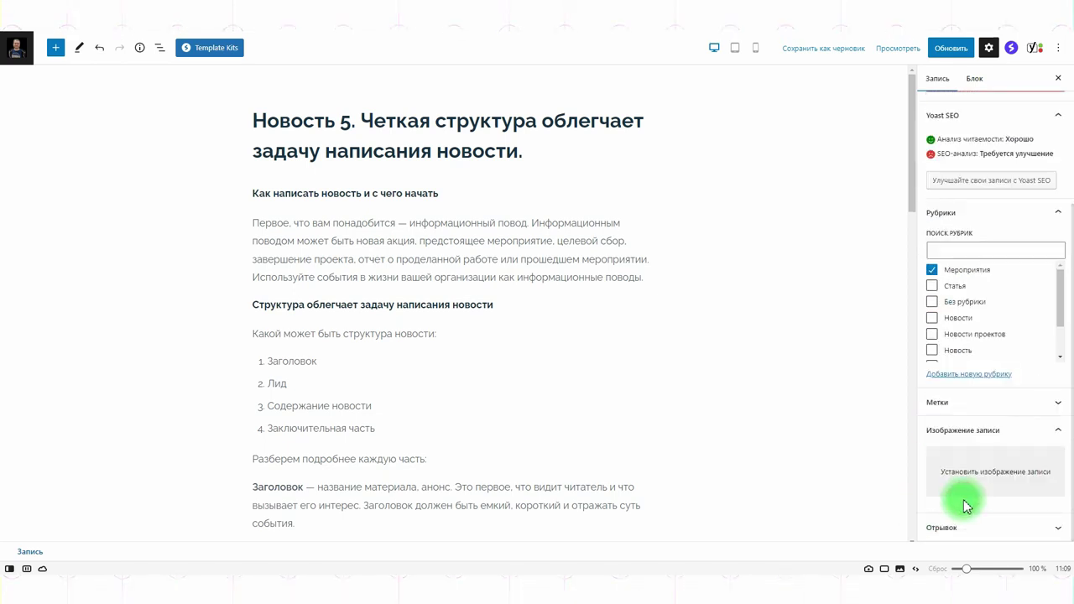
click(949, 48)
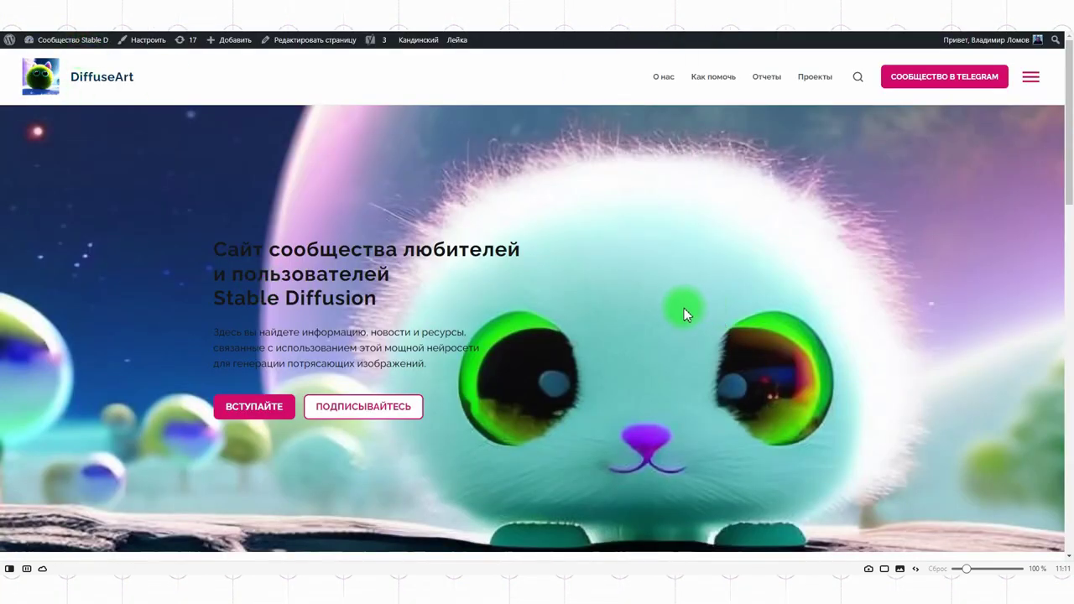
Set article5 as the post's featured image again, save, and view the article.
scroll(684, 311, down, 12)
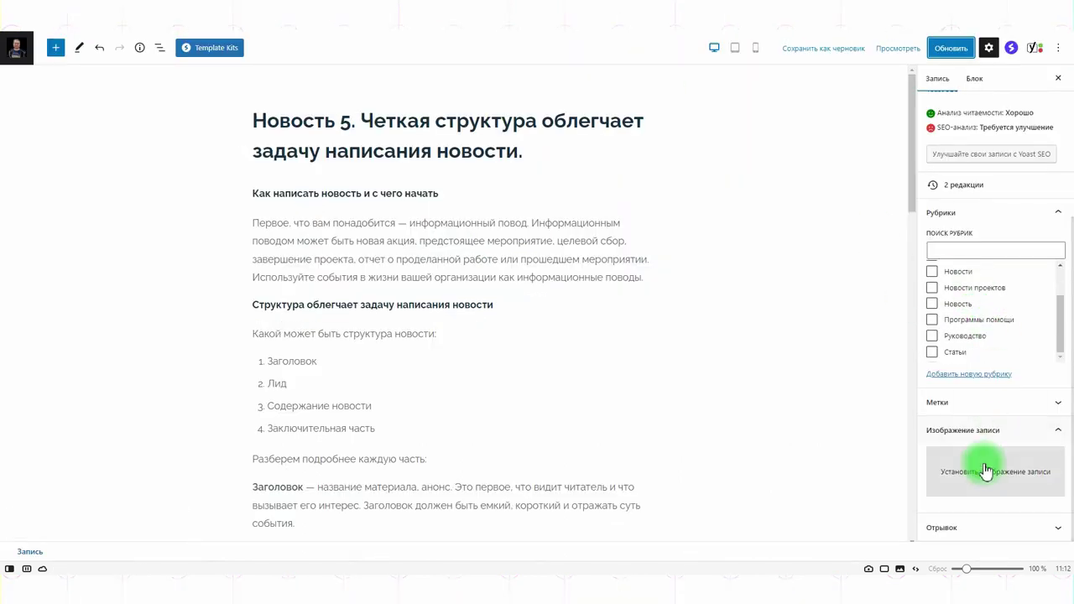
click(982, 470)
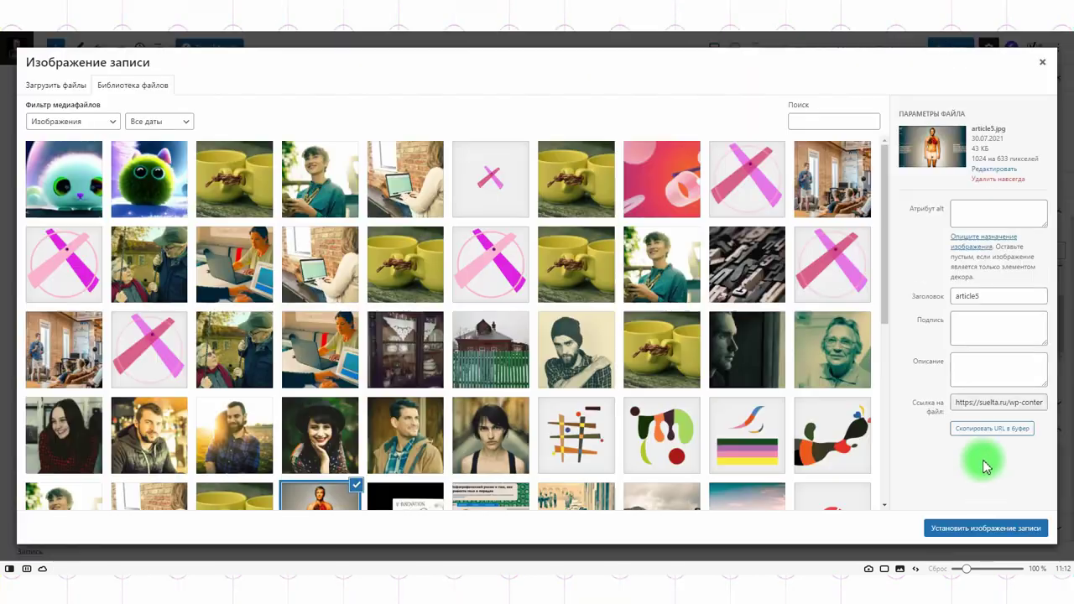
scroll(493, 290, down, 3)
click(985, 528)
click(943, 48)
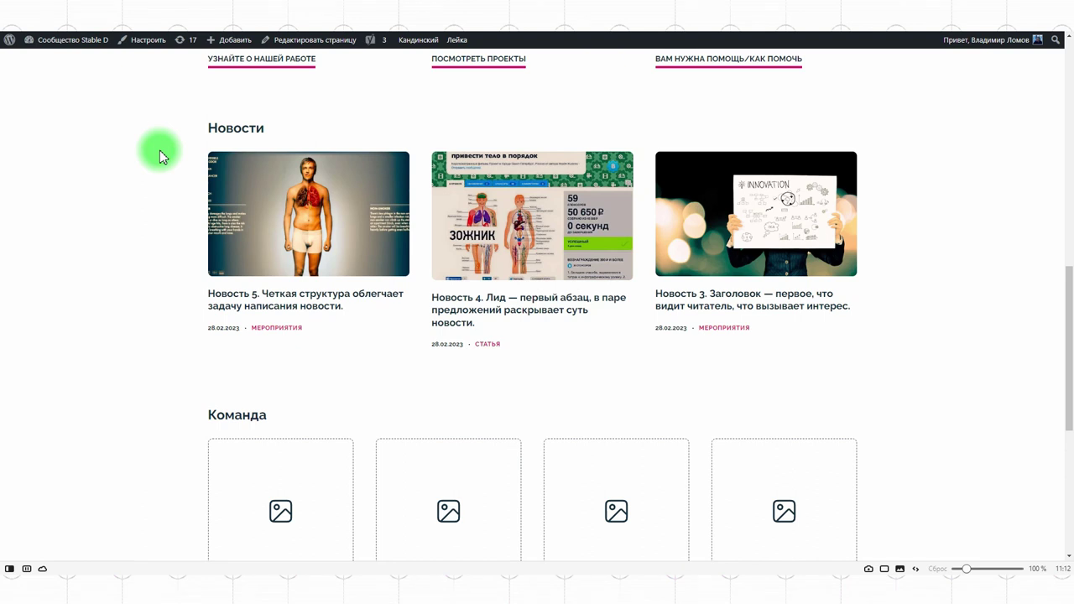
click(283, 196)
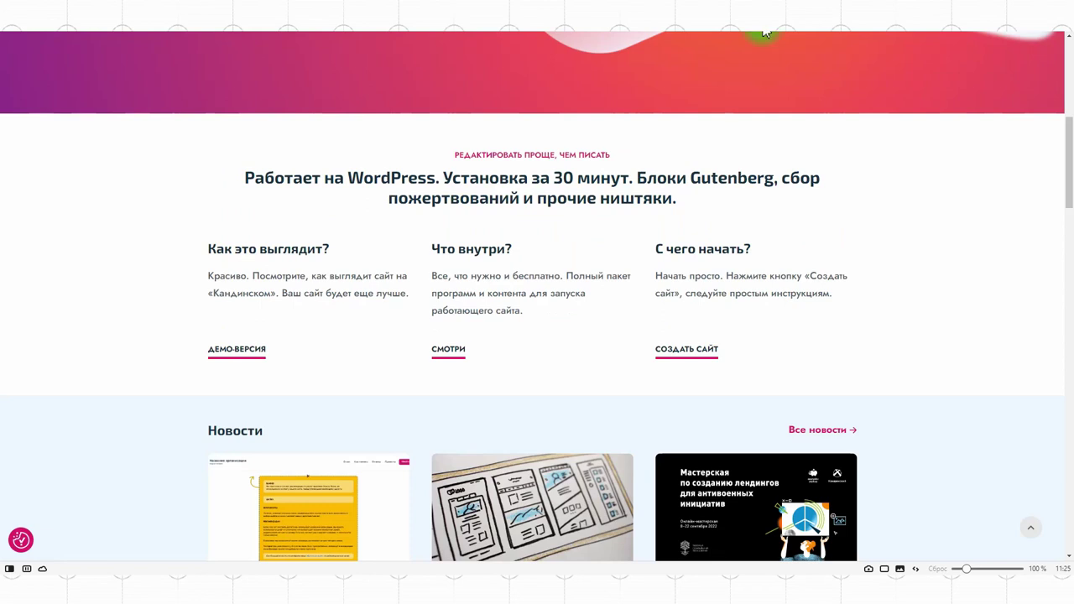
scroll(968, 217, down, 5)
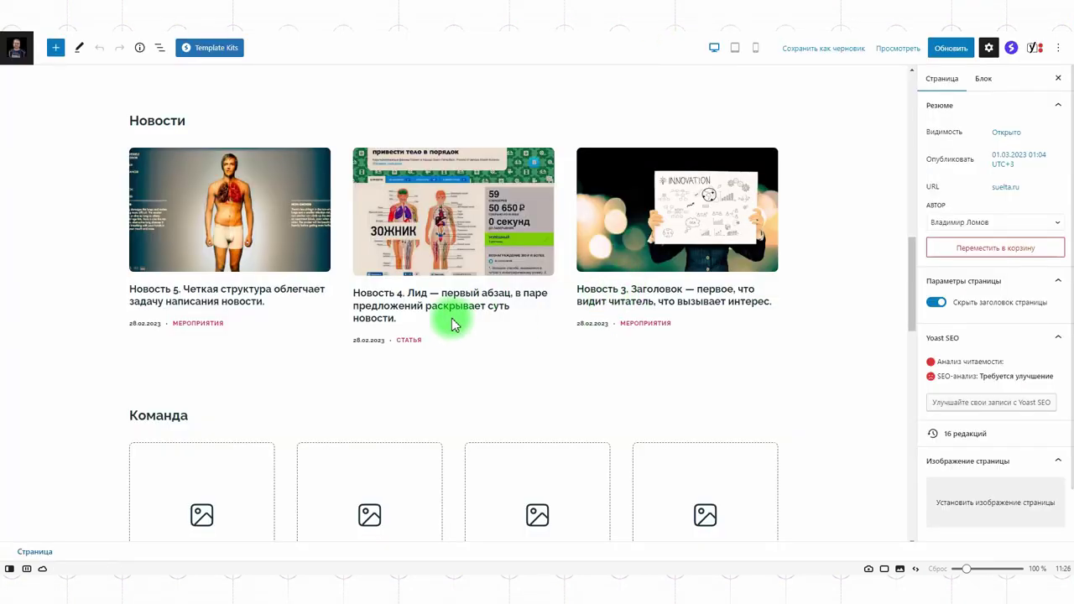
Retitle the Новости block 'Наши Новости' and set it to show 9 posts.
click(460, 218)
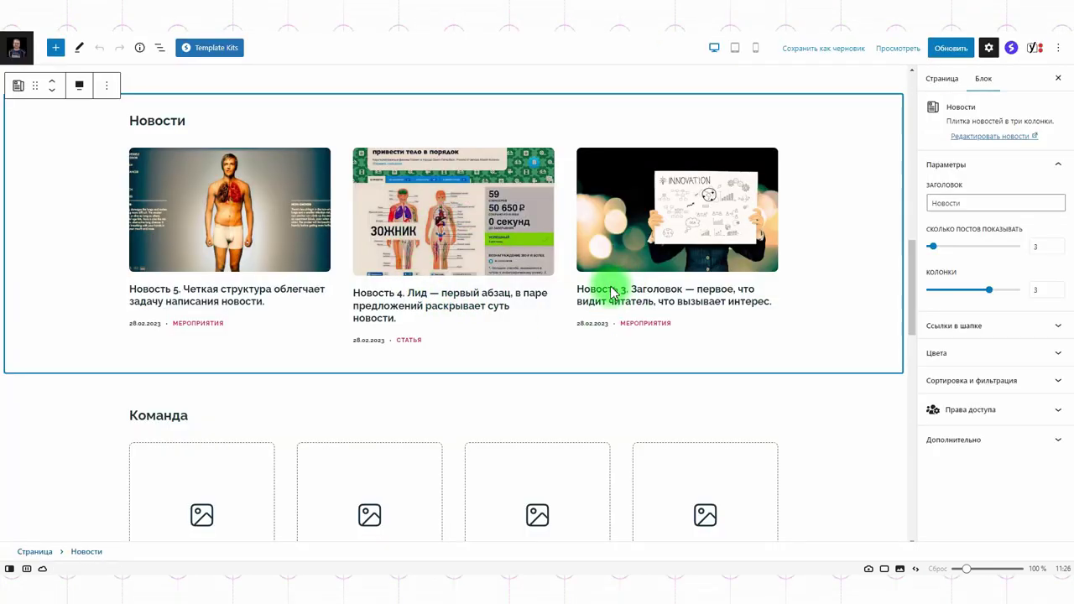
scroll(638, 302, up, 2)
click(948, 202)
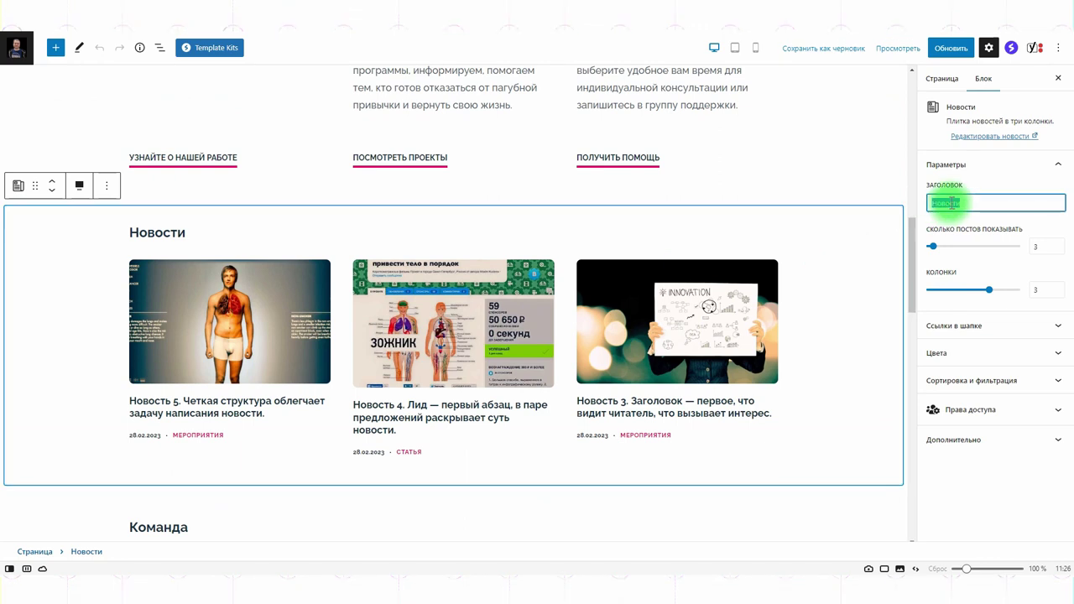
click(980, 210)
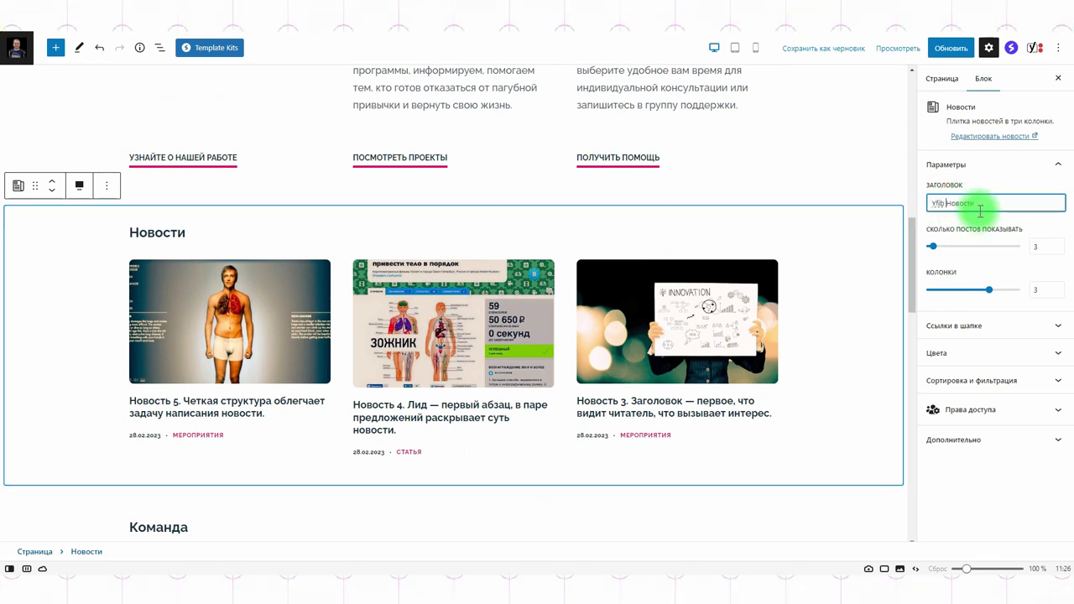
click(952, 247)
Lay the news posts out in 4 columns and add a 'Все новости' header link.
scroll(803, 276, down, 3)
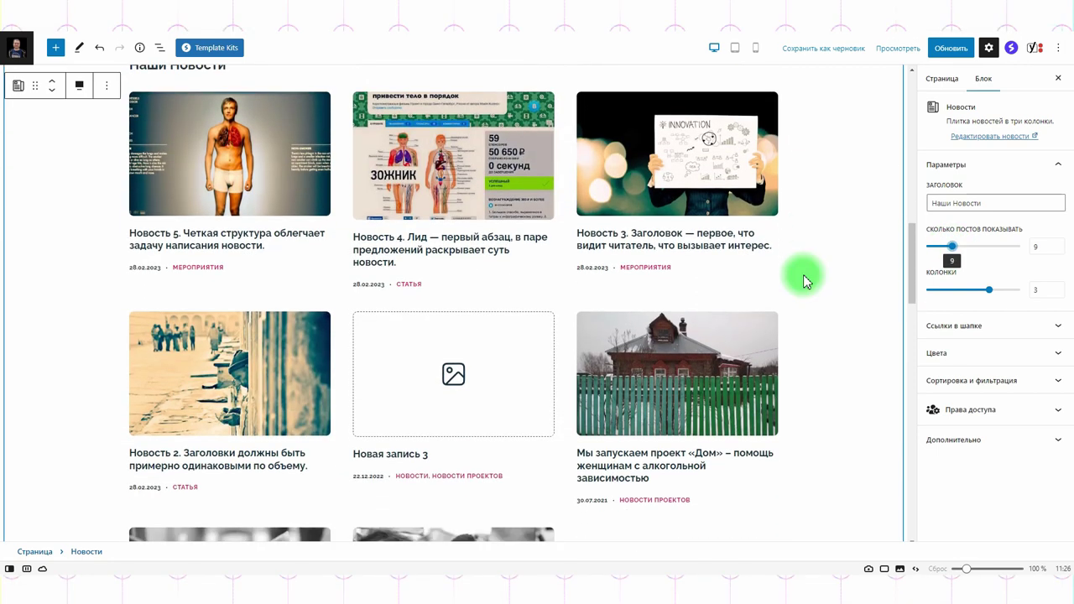
scroll(806, 280, down, 2)
scroll(815, 290, up, 3)
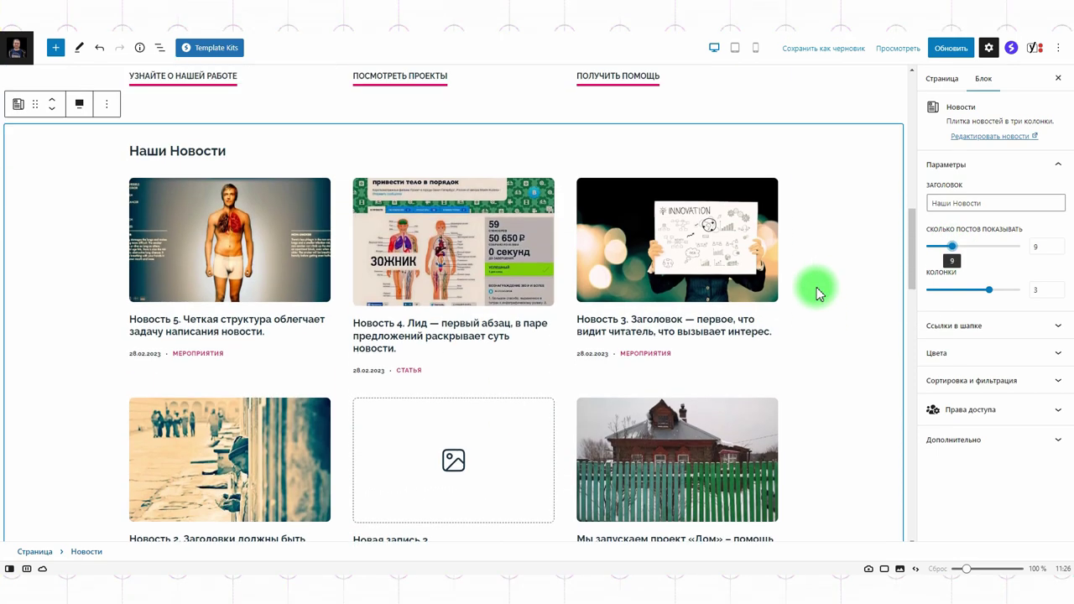
scroll(818, 292, up, 1)
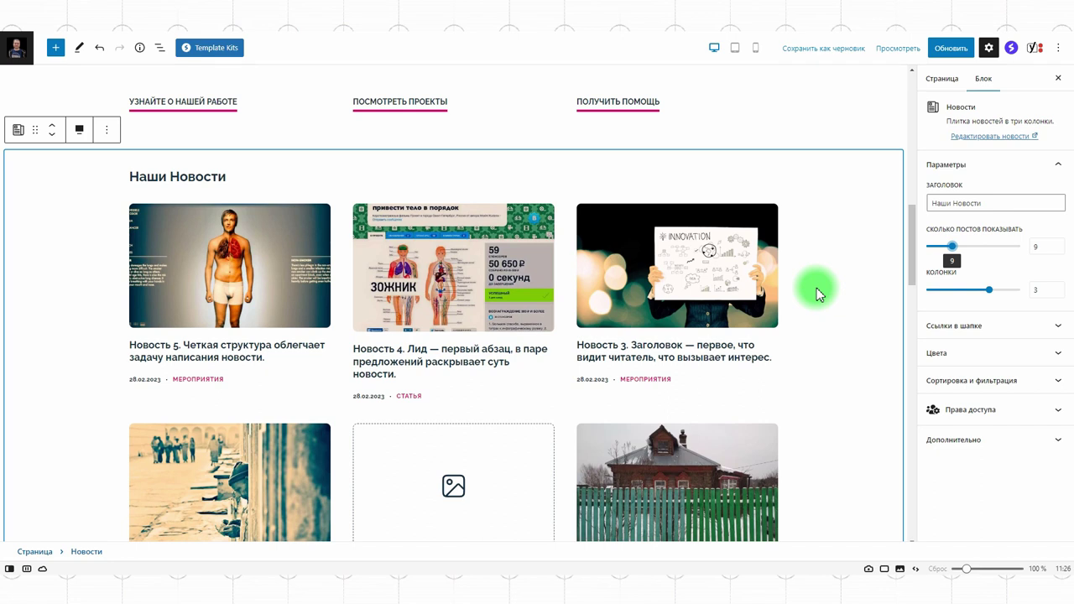
click(973, 295)
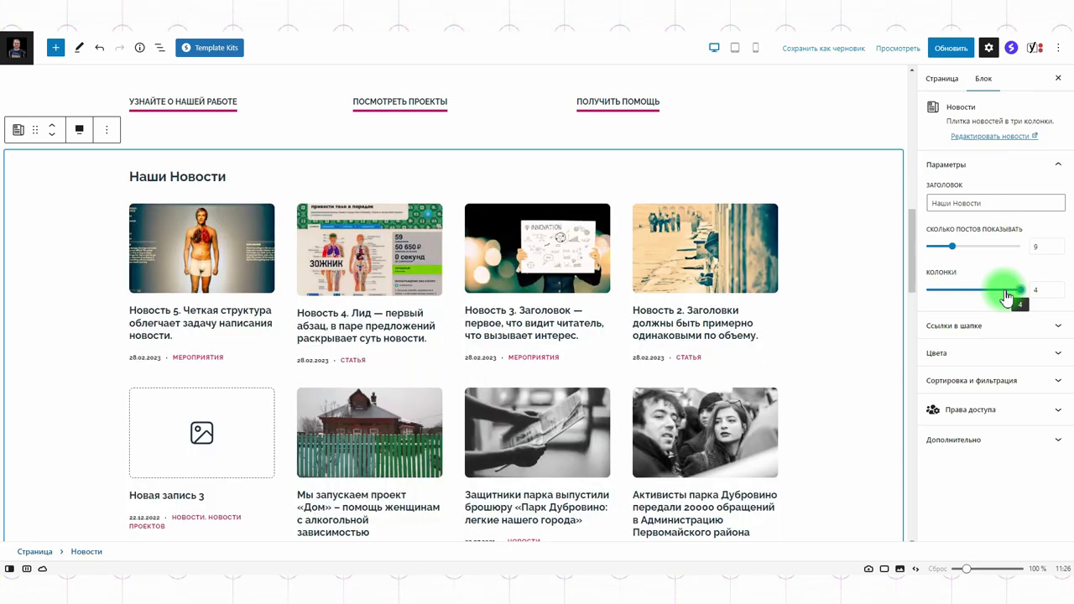
click(950, 328)
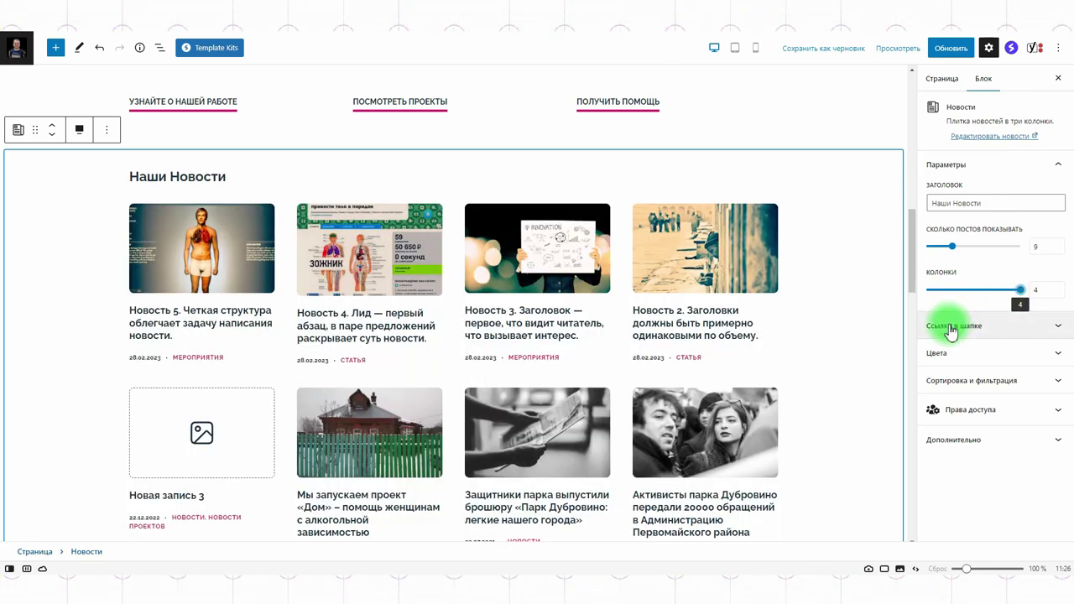
click(948, 348)
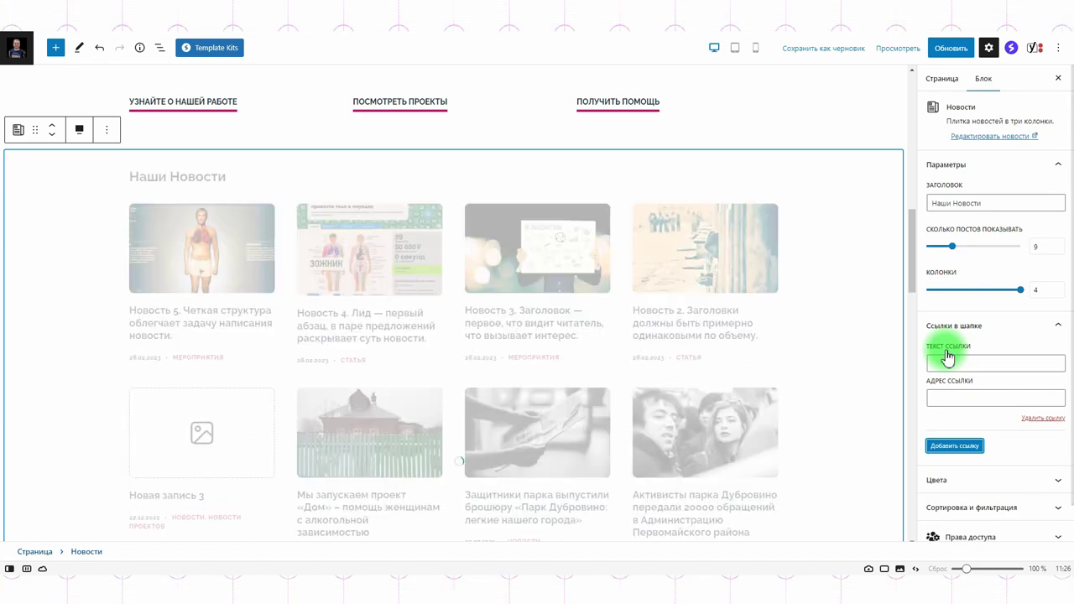
click(947, 361)
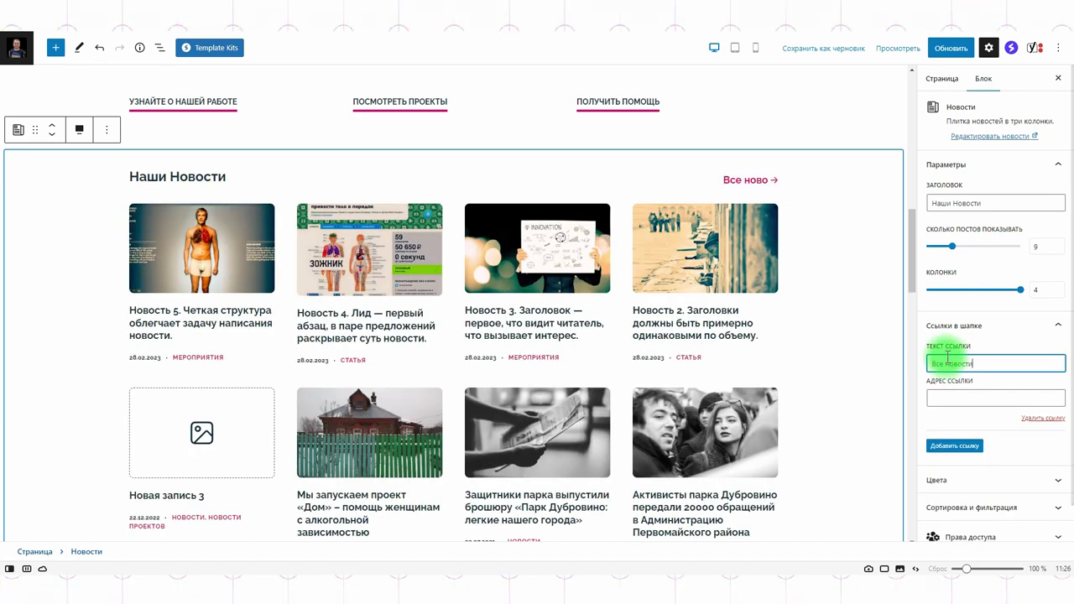
click(945, 395)
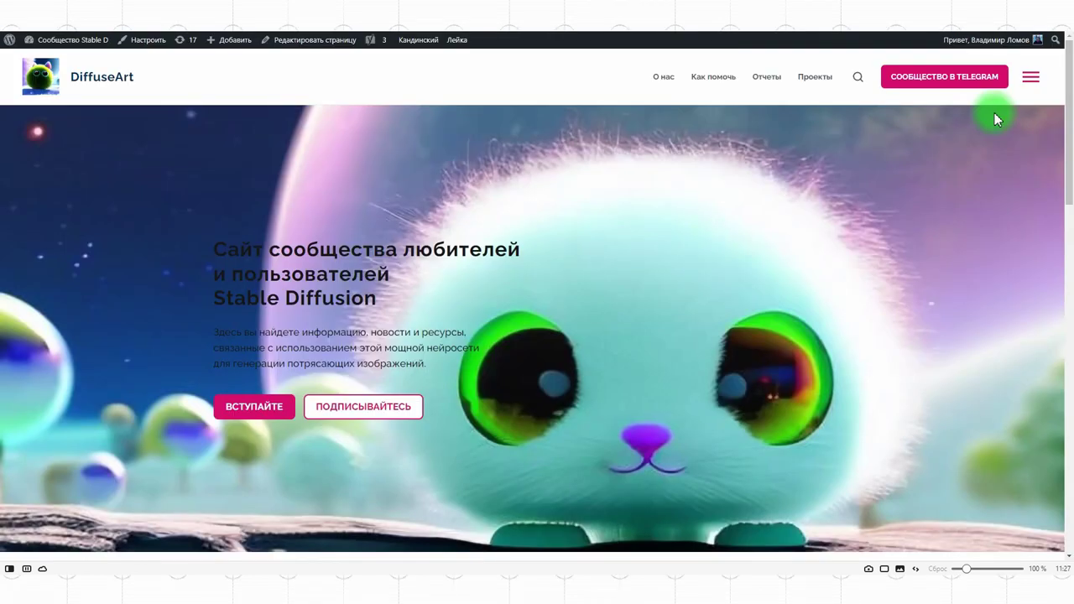
click(1030, 77)
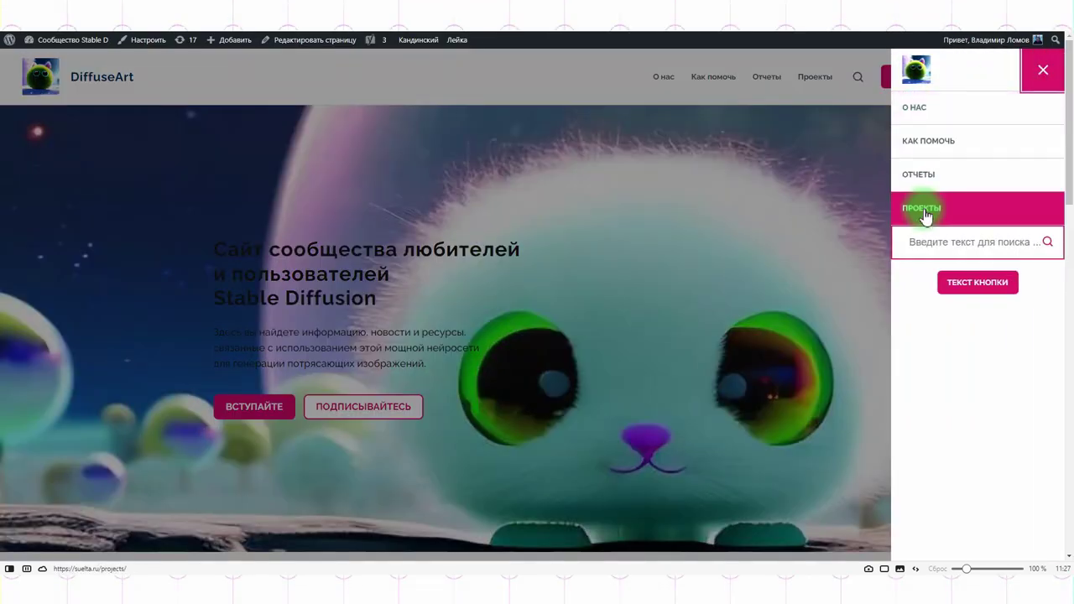
Reach the site's Новости archive page through the first news article's breadcrumb.
click(763, 84)
scroll(662, 168, down, 8)
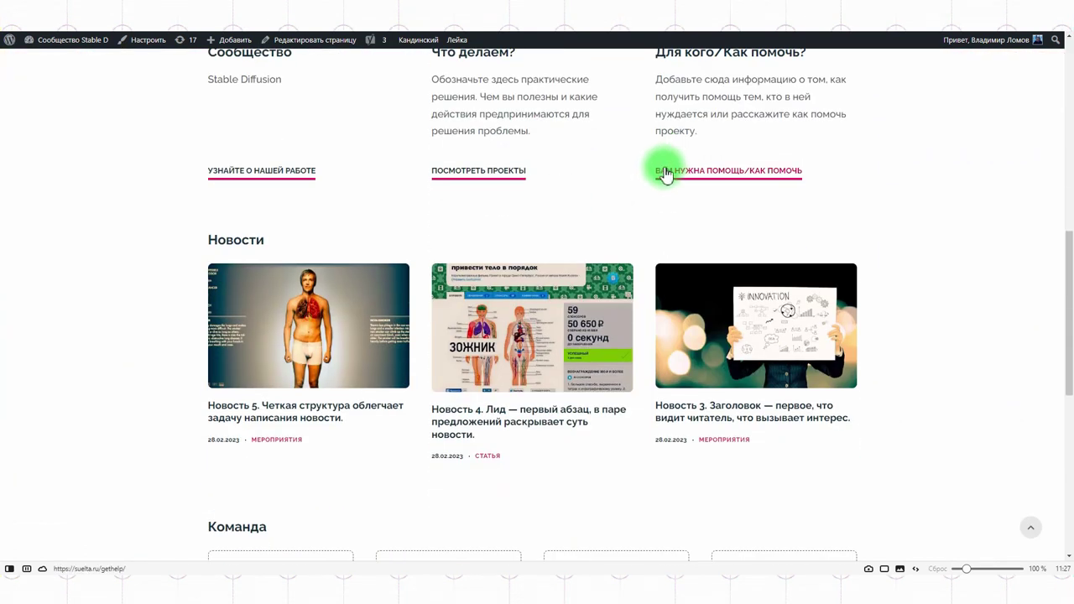
click(265, 320)
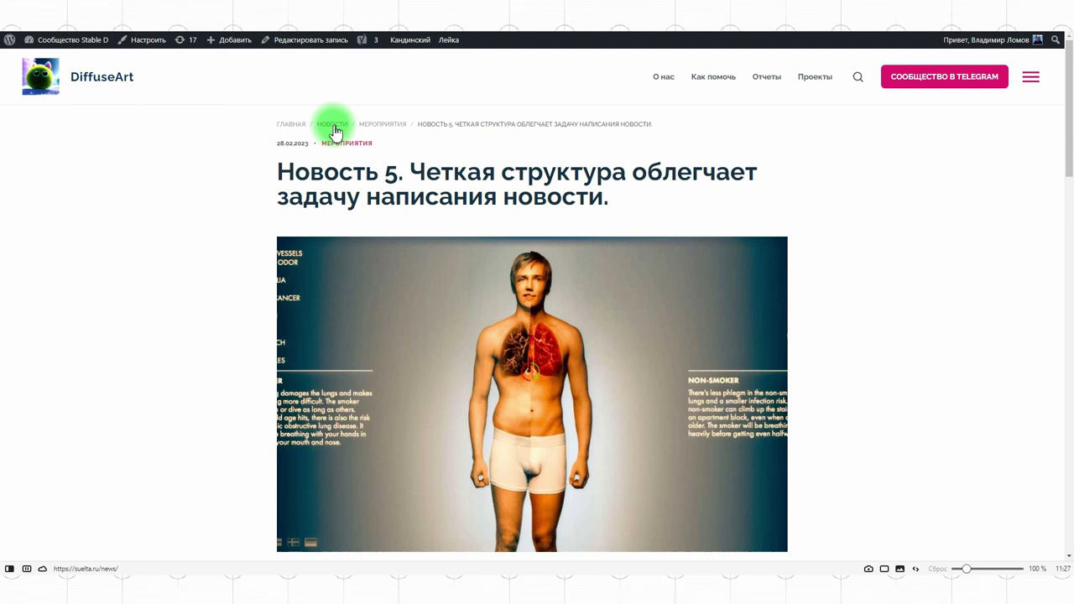
click(332, 126)
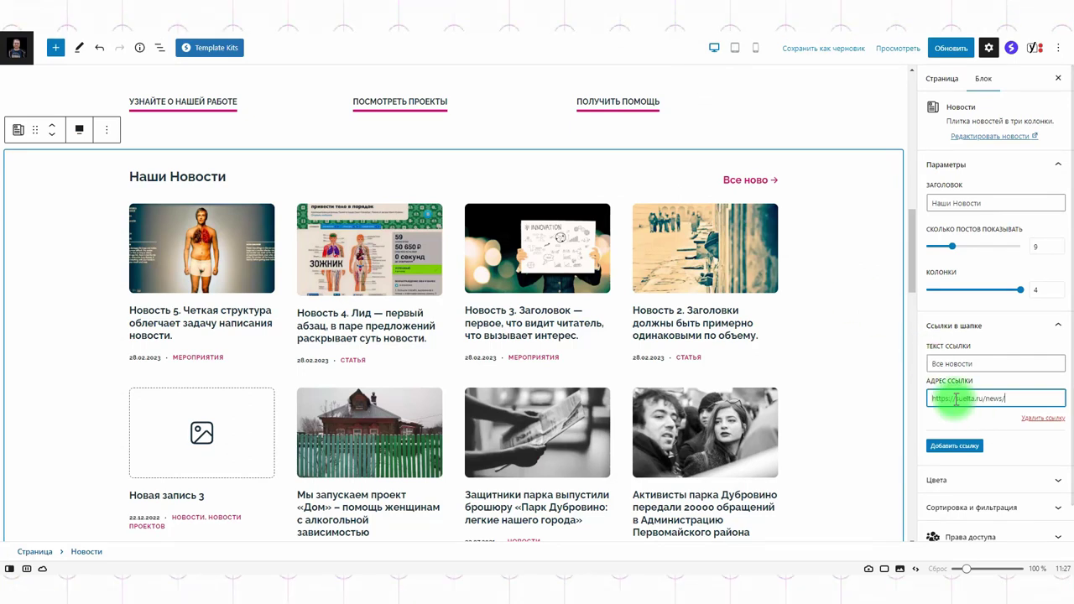
click(944, 48)
scroll(1000, 299, down, 1)
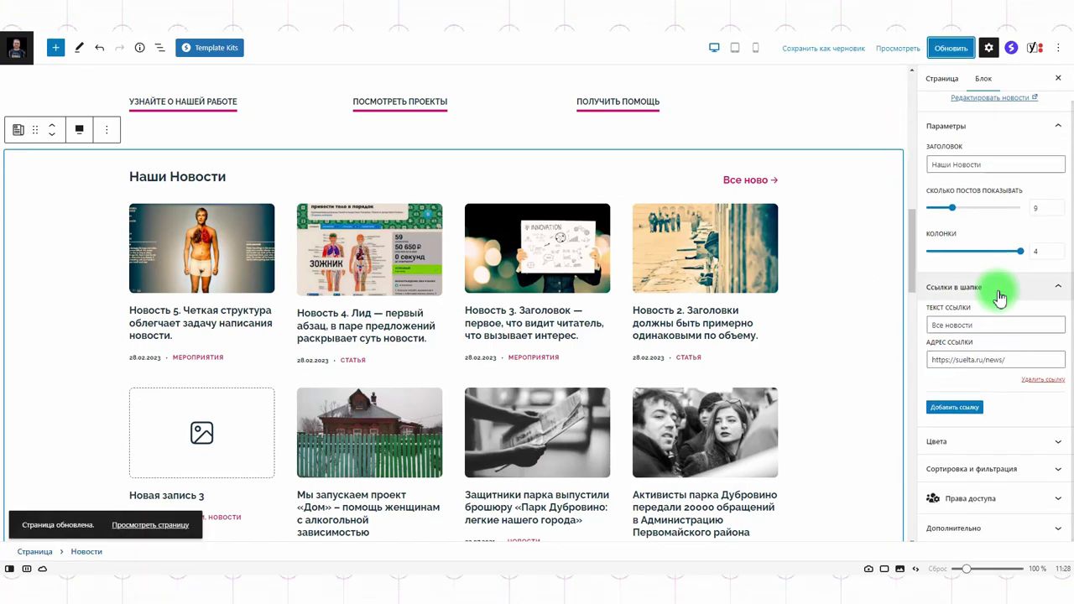
click(986, 470)
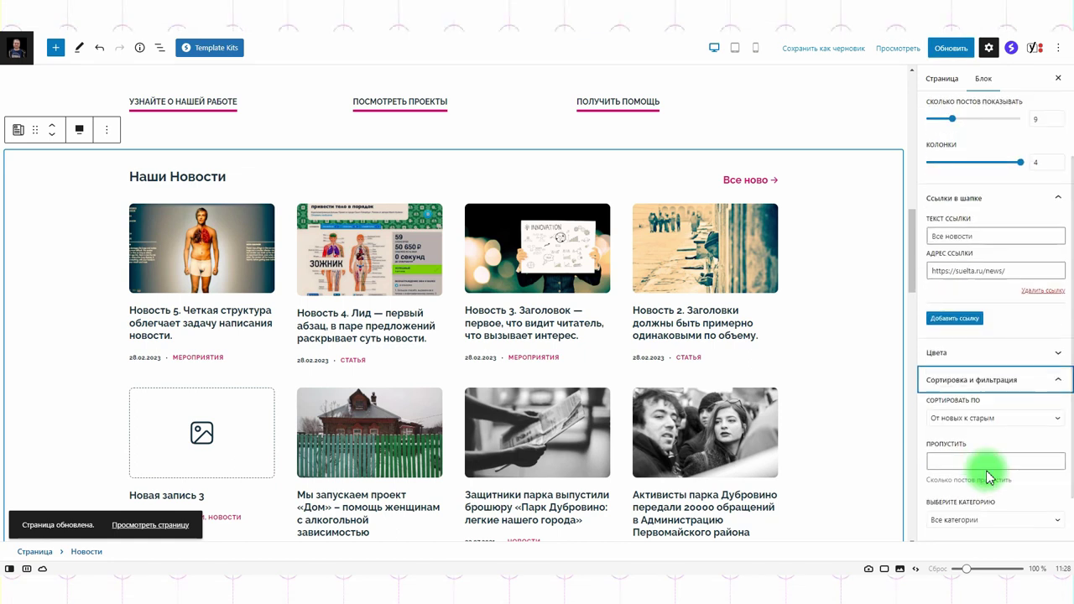
click(990, 379)
click(966, 445)
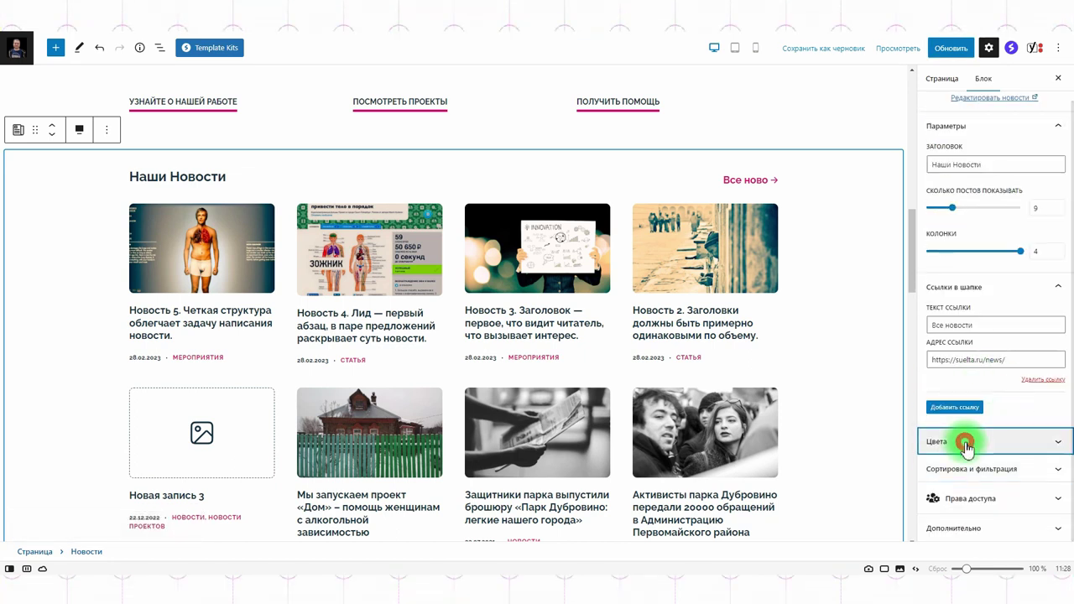
click(958, 244)
click(947, 47)
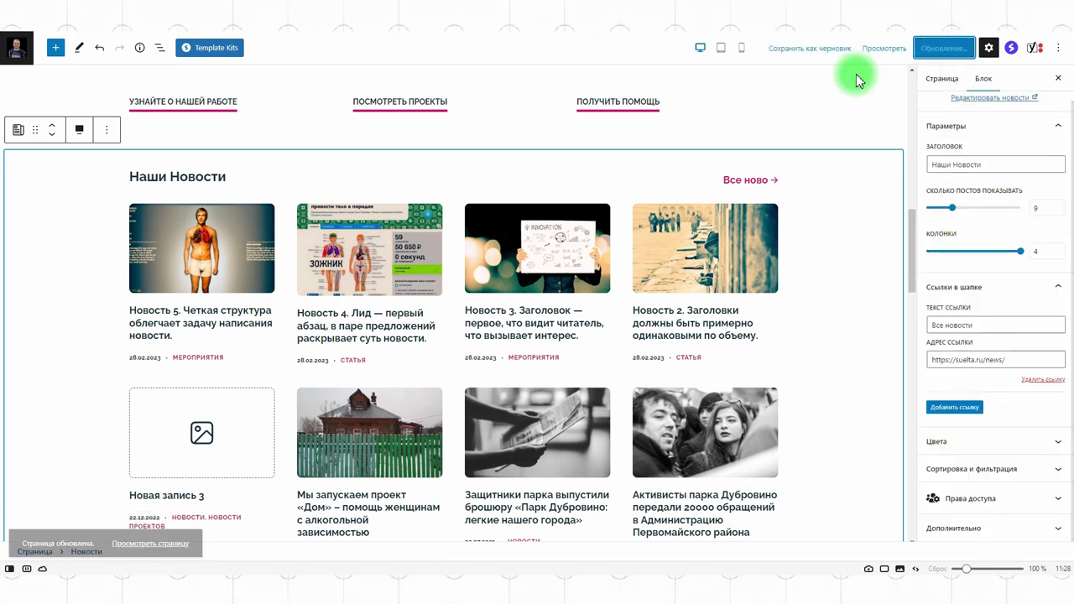
click(651, 84)
Verify on the live homepage that 'Все новости →' opens the news archive.
click(107, 80)
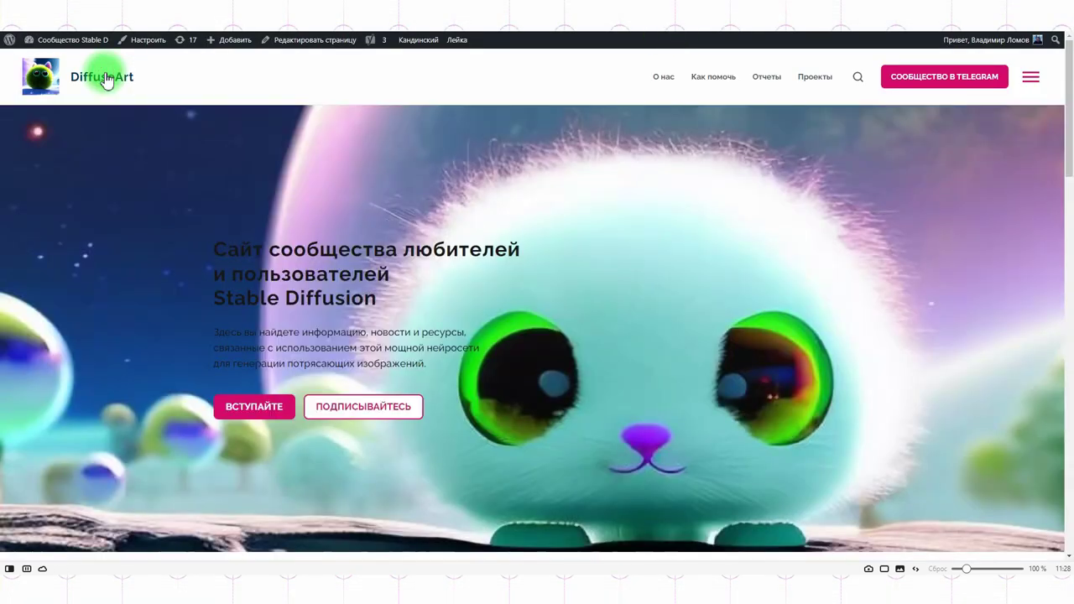
scroll(576, 252, down, 10)
scroll(568, 257, up, 3)
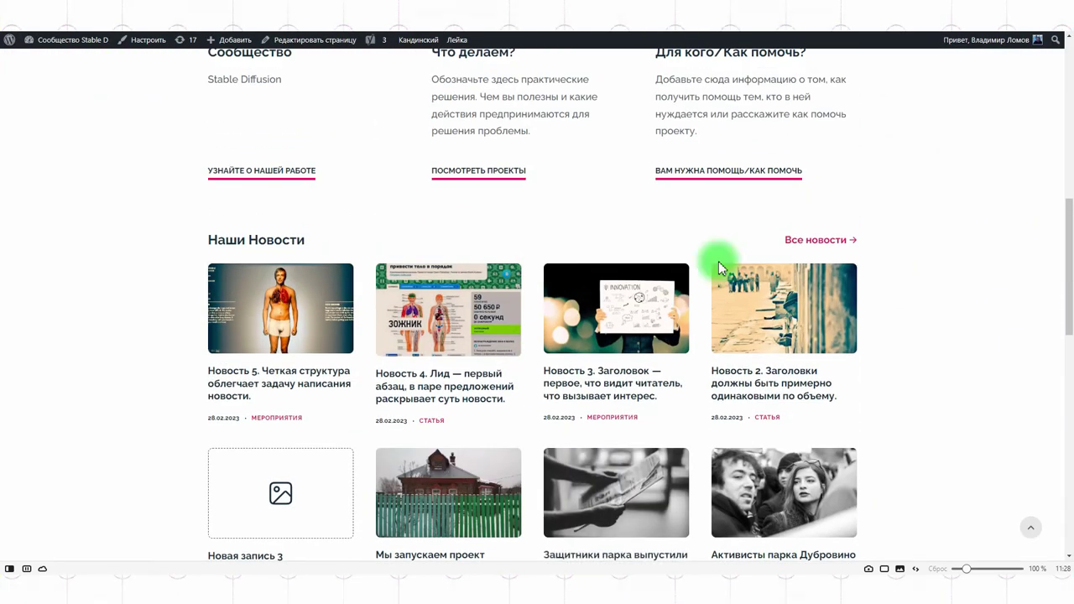
click(820, 240)
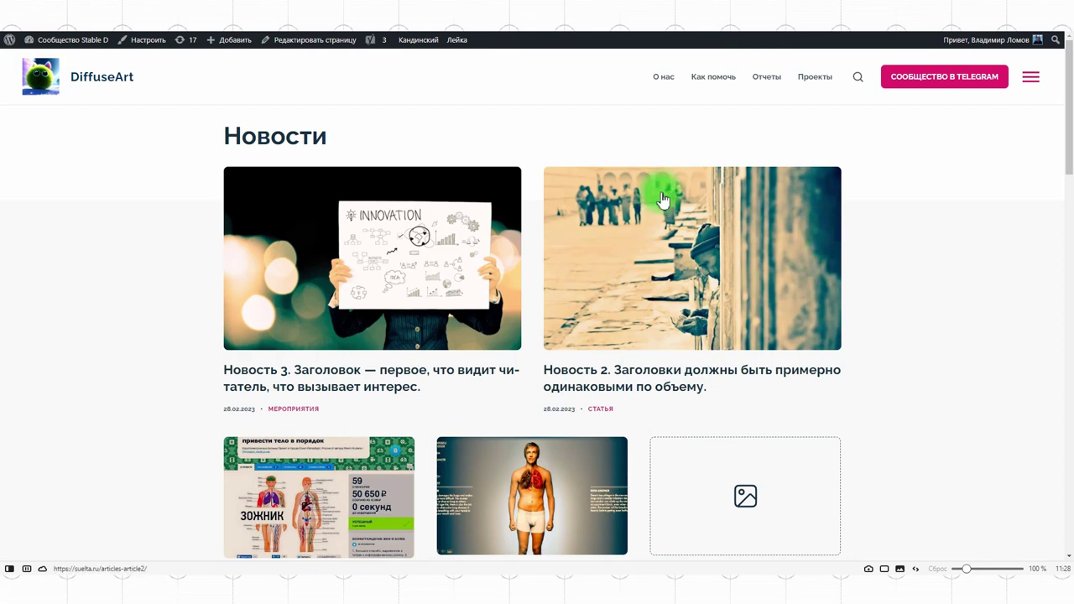
click(46, 84)
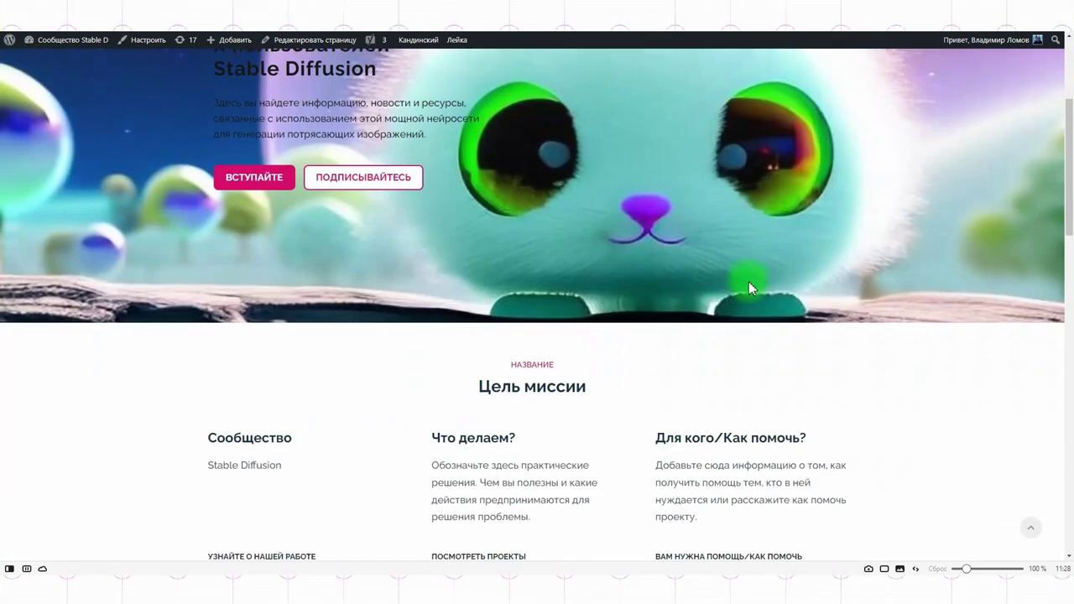
scroll(751, 281, down, 15)
scroll(767, 272, up, 1)
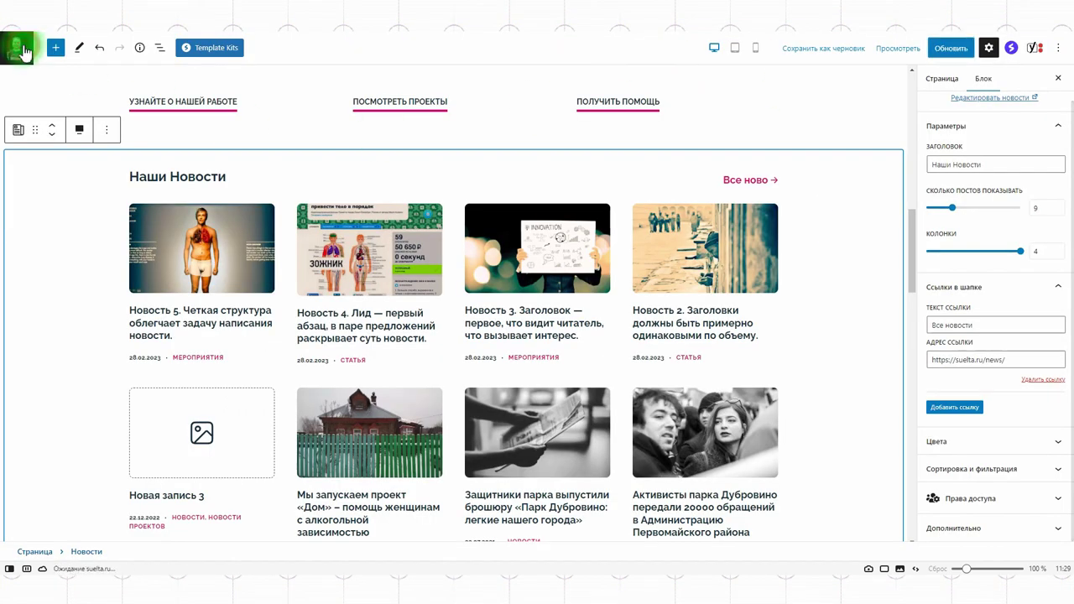
Open a placeholder profile from Люди > Все профили and replace its title with the member's full name.
click(24, 52)
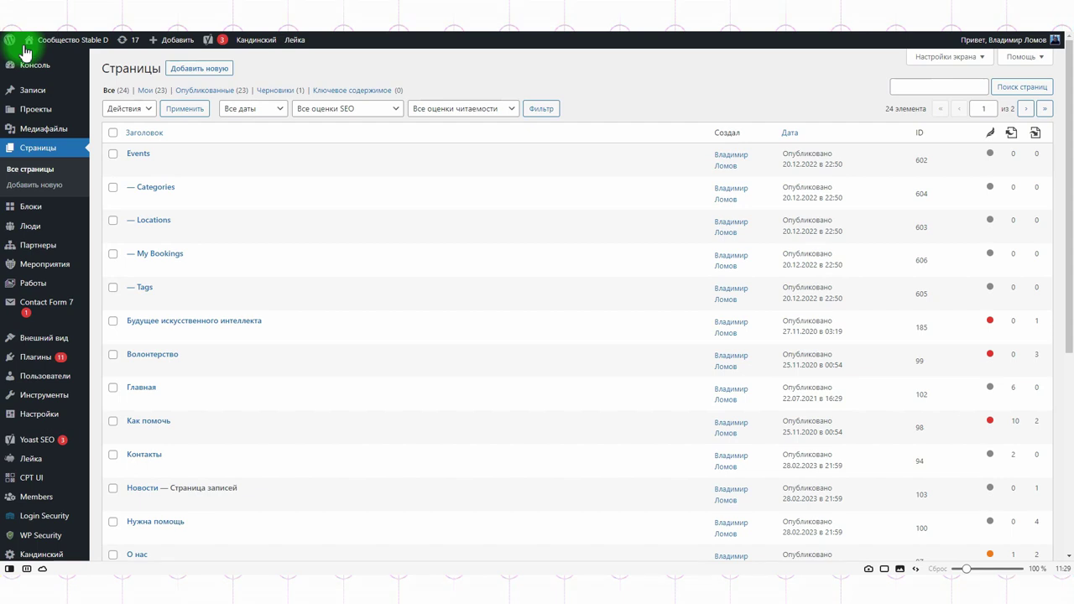
click(38, 227)
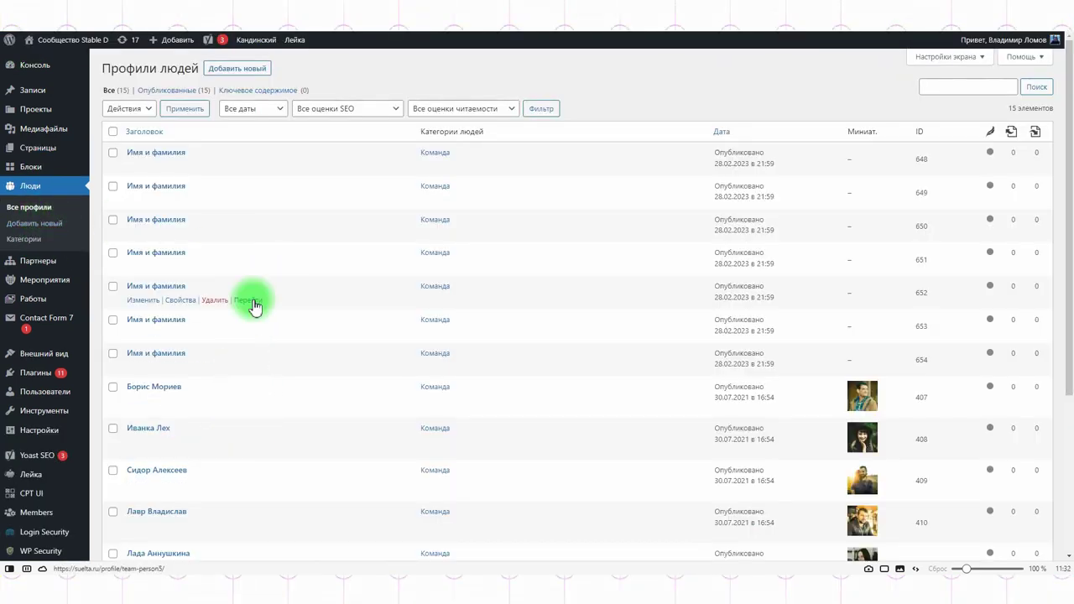
click(141, 166)
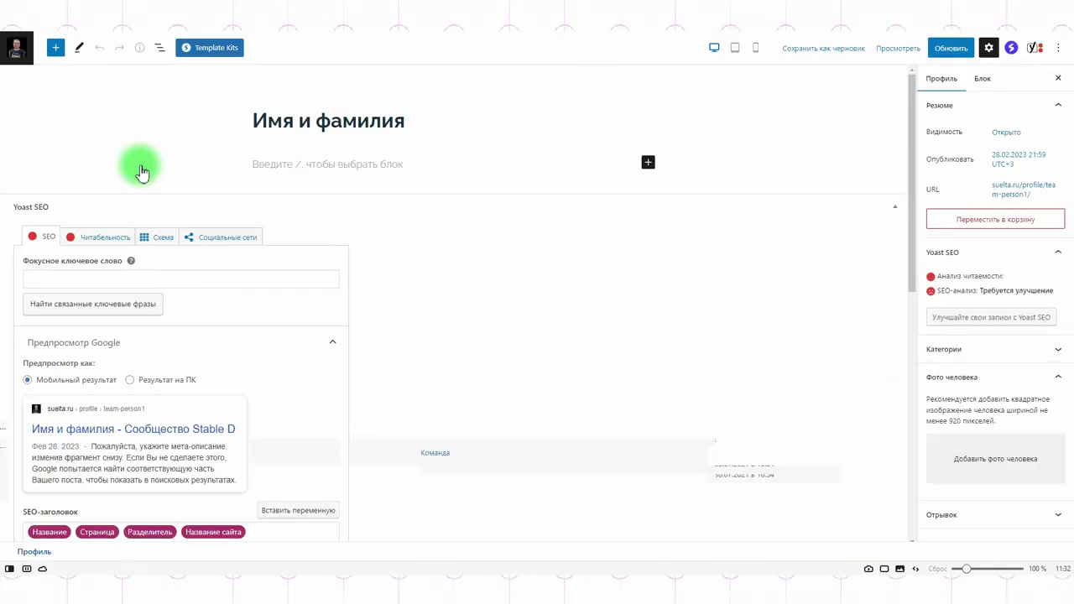
triple_click(482, 122)
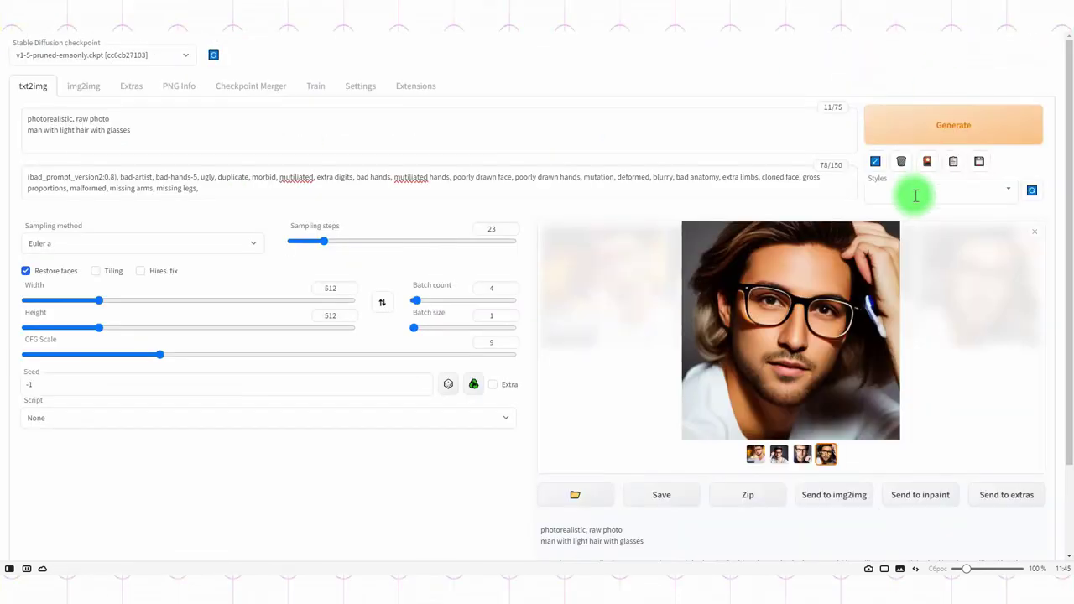
Pick the long-haired portrait with glasses and upscale it 2× in Extras.
click(780, 460)
click(779, 462)
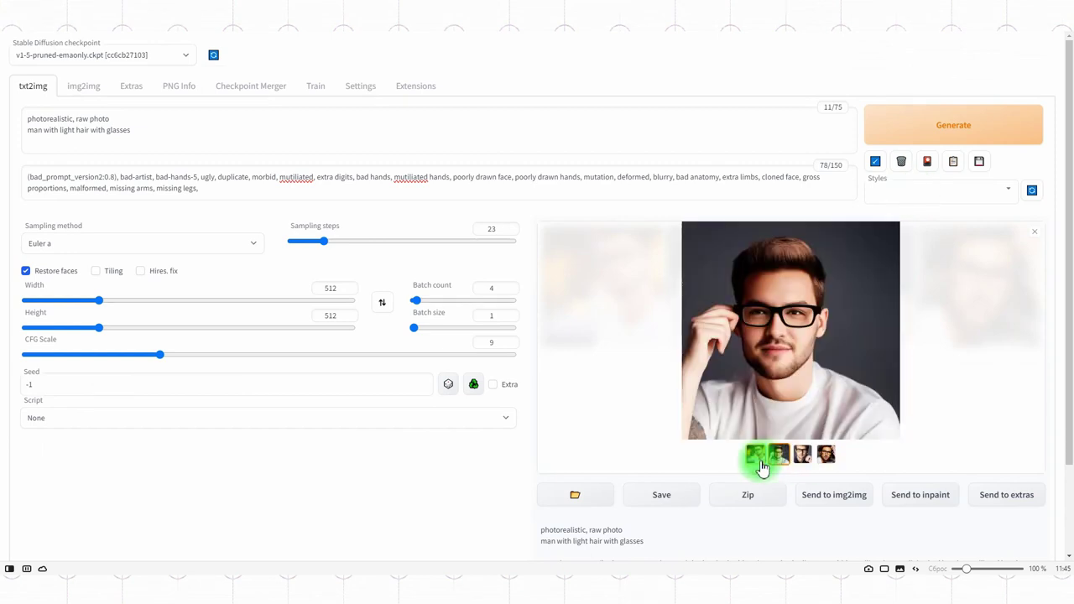
click(825, 459)
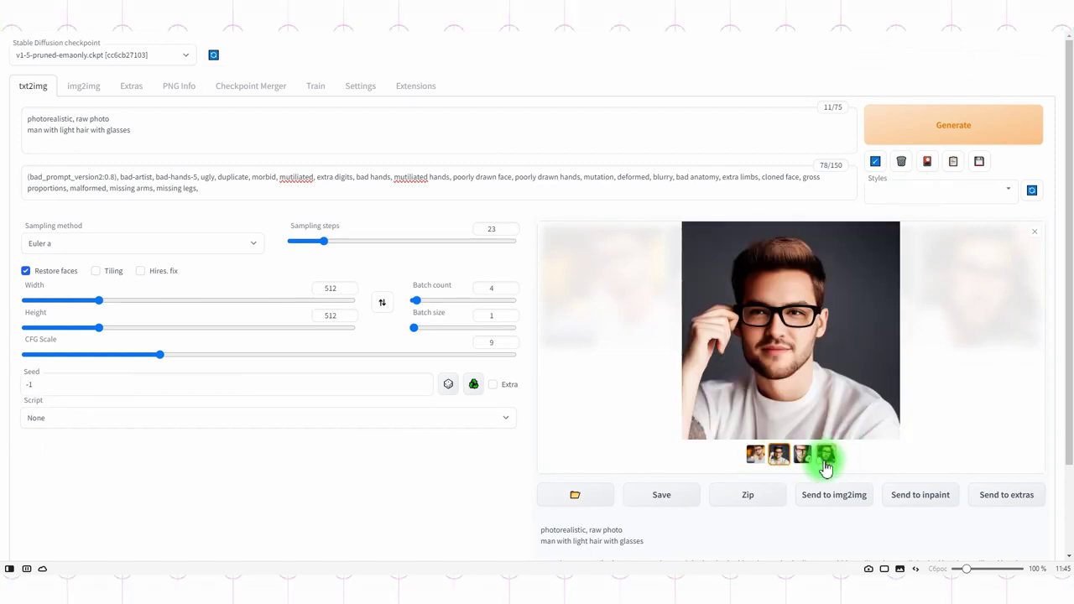
click(1002, 499)
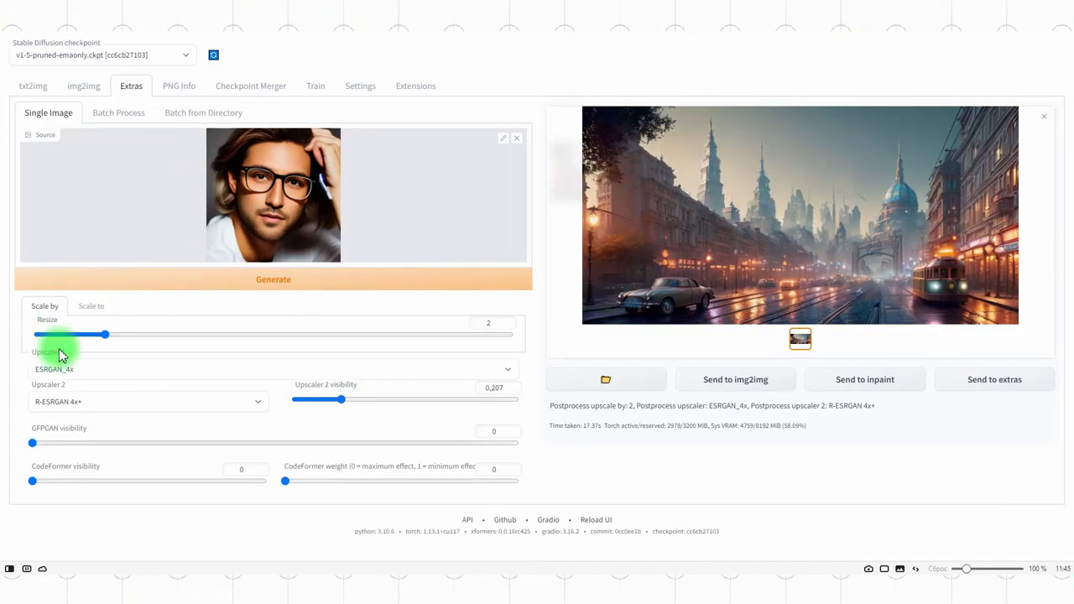
click(281, 281)
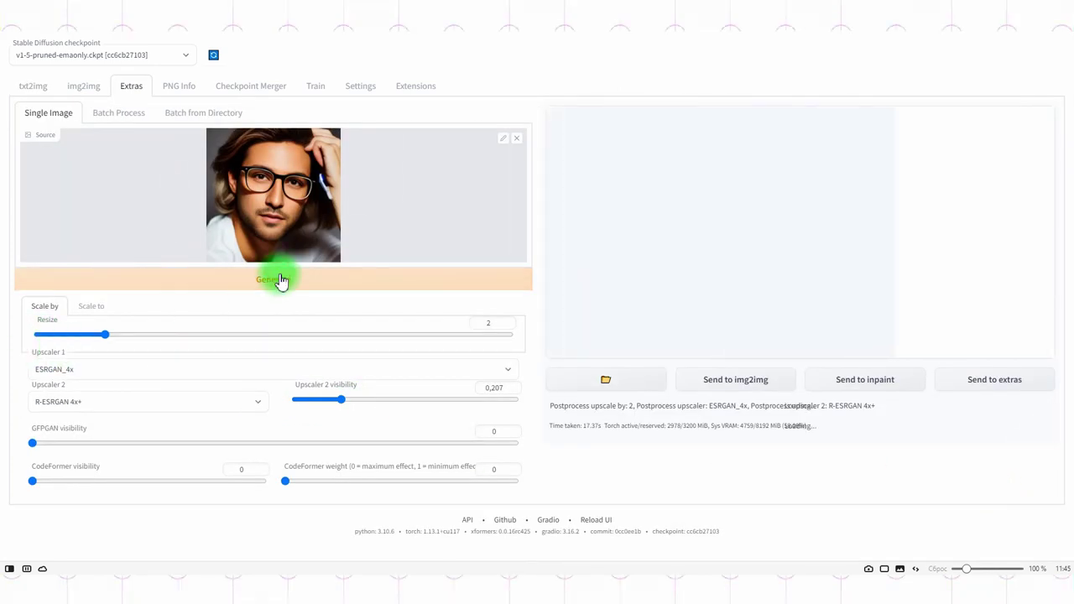
Copy the two-paragraph programmer bio from ChatGPT into the profile's empty paragraph.
click(361, 25)
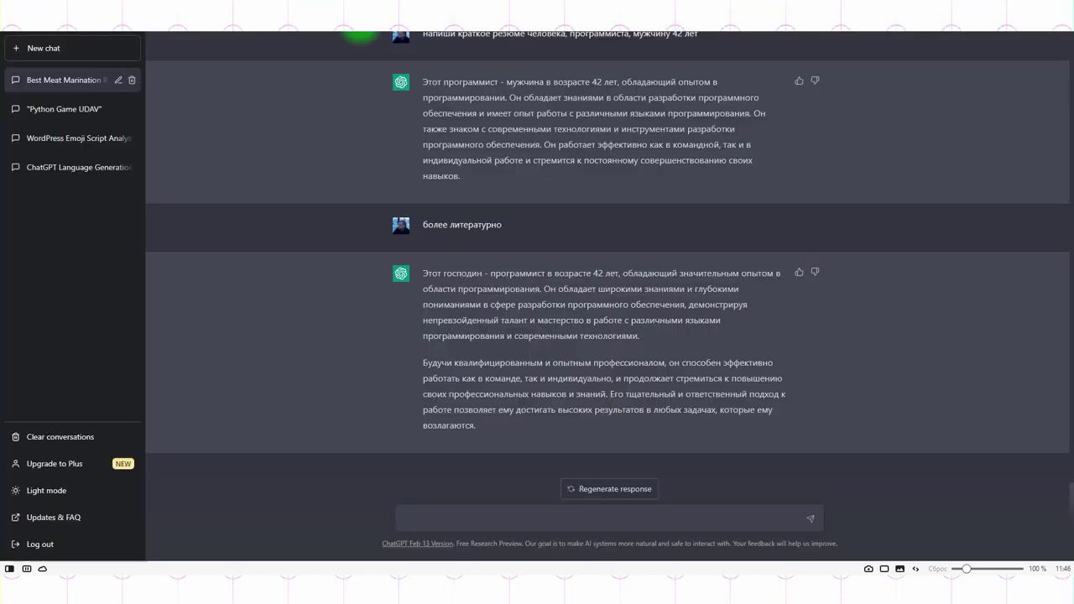
drag(486, 444, 558, 288)
key(ctrl+c)
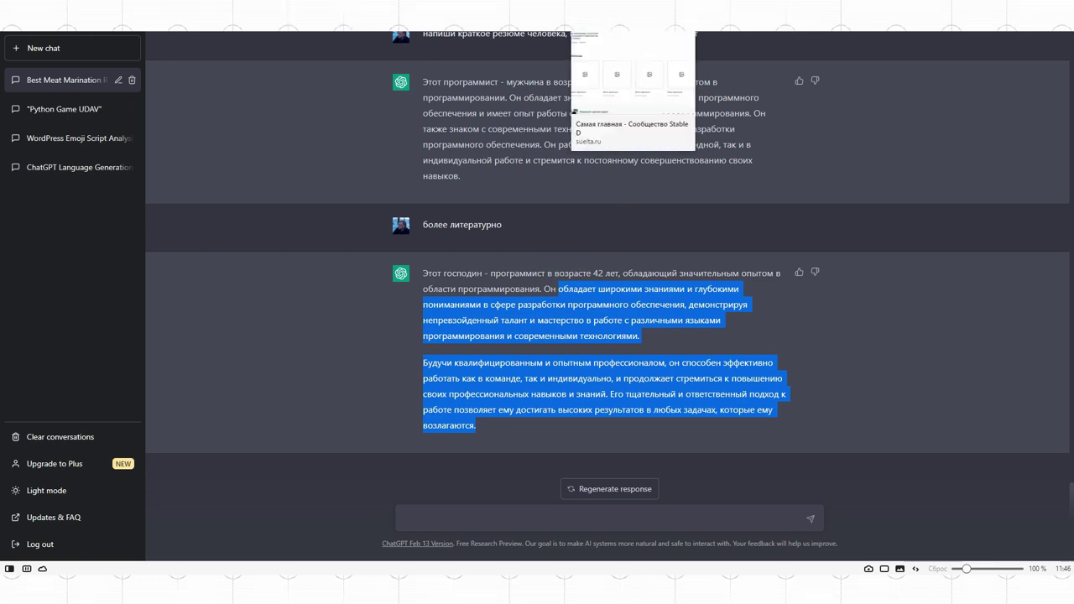
click(599, 94)
click(274, 165)
key(ctrl+v)
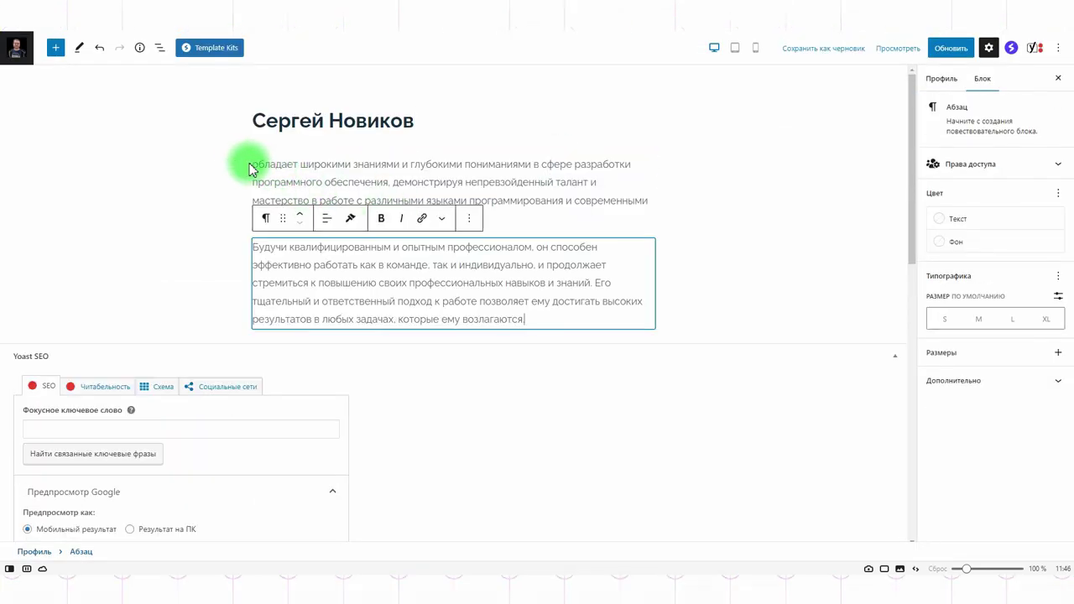
Upload the upscaled glasses portrait as the team member's person photo and update the profile.
click(259, 164)
click(379, 283)
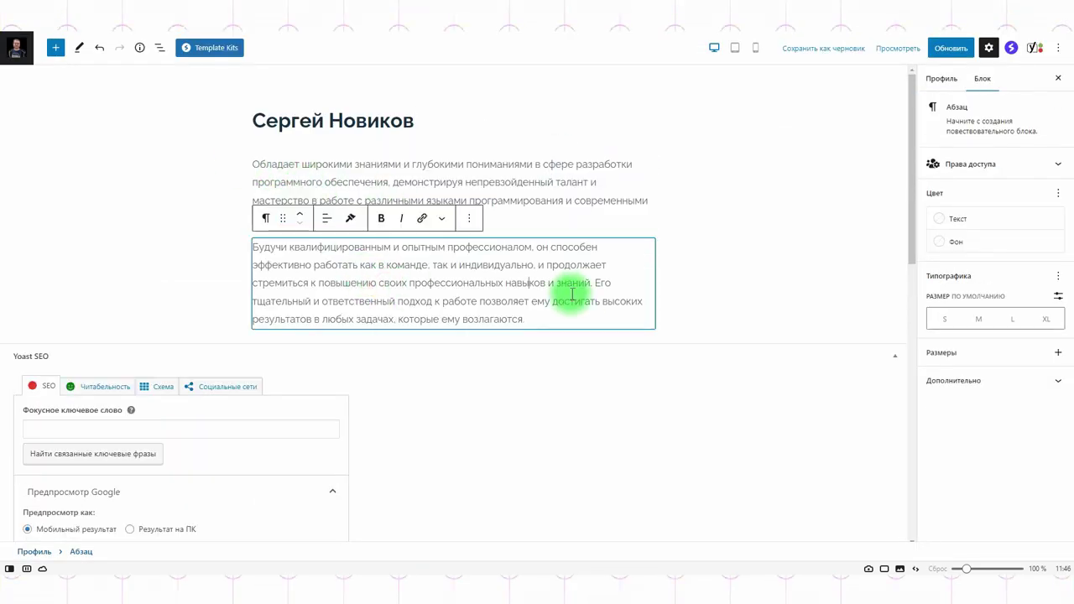
click(943, 80)
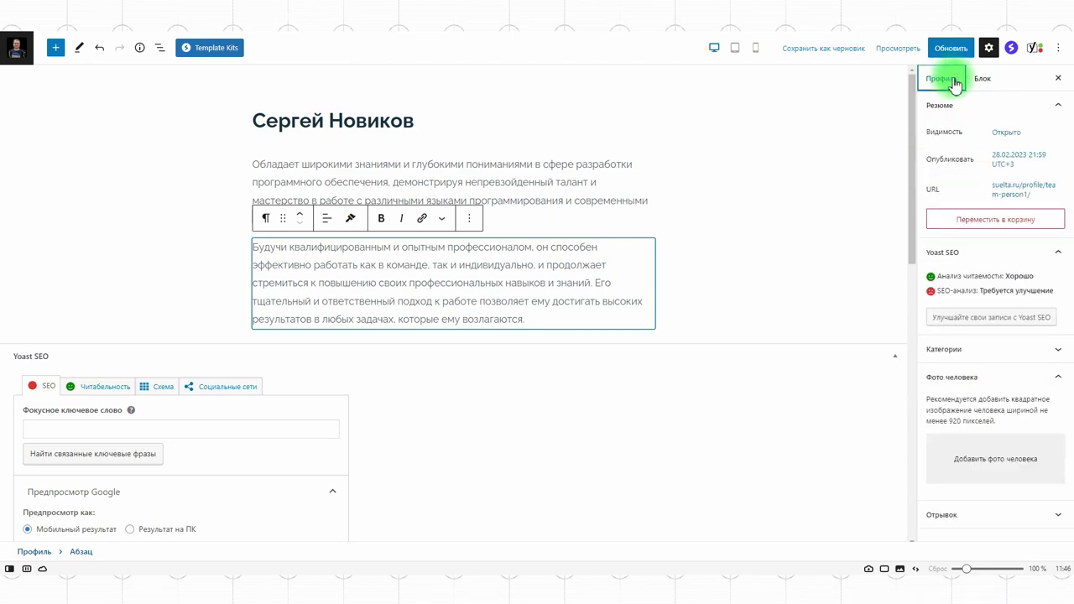
click(992, 458)
click(60, 90)
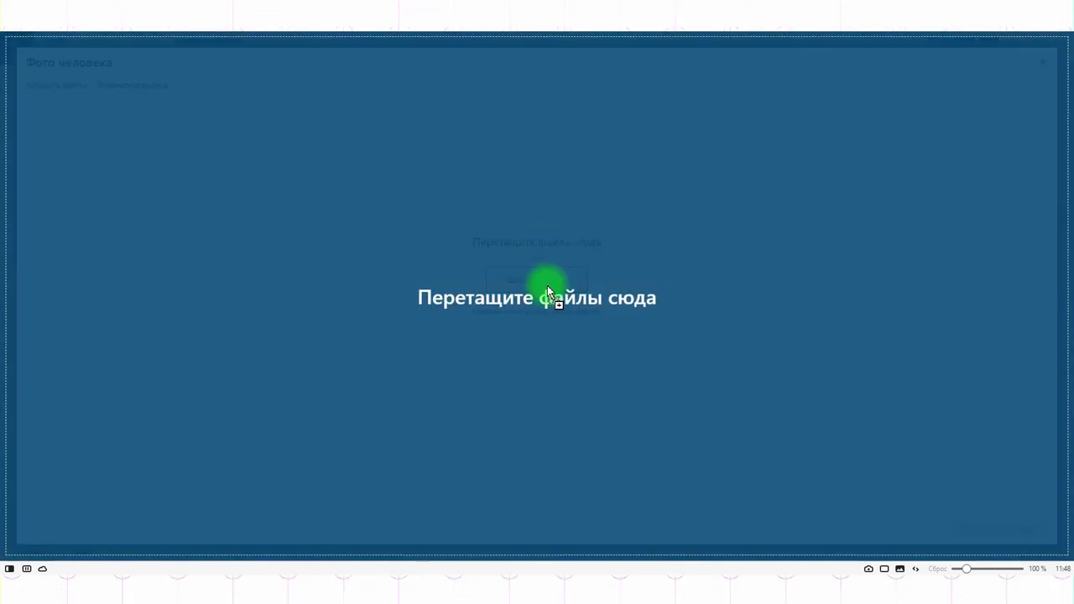
drag(546, 285, 547, 285)
click(998, 528)
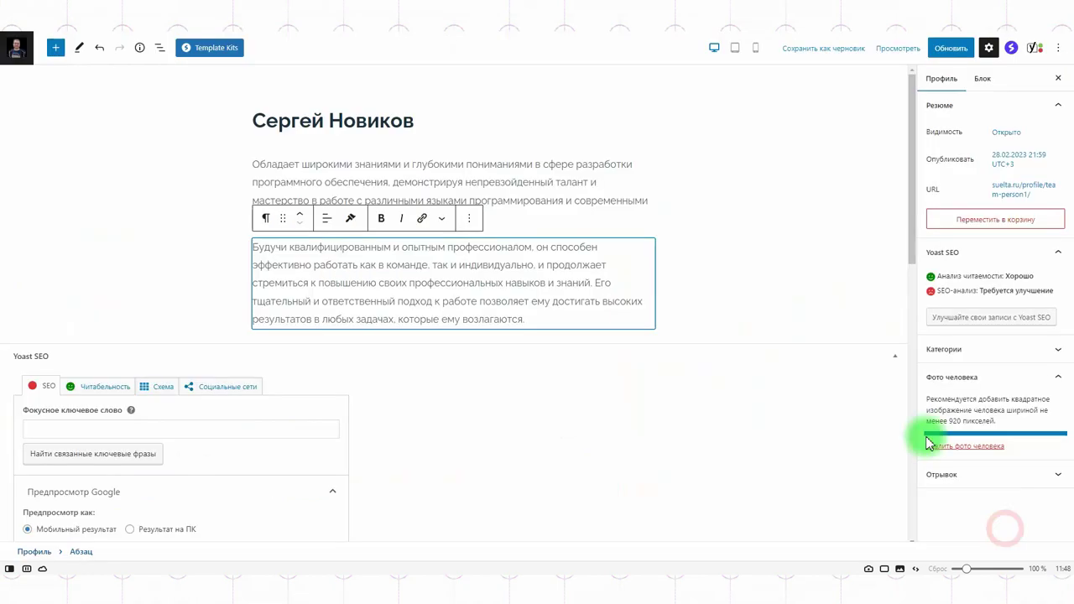
click(951, 48)
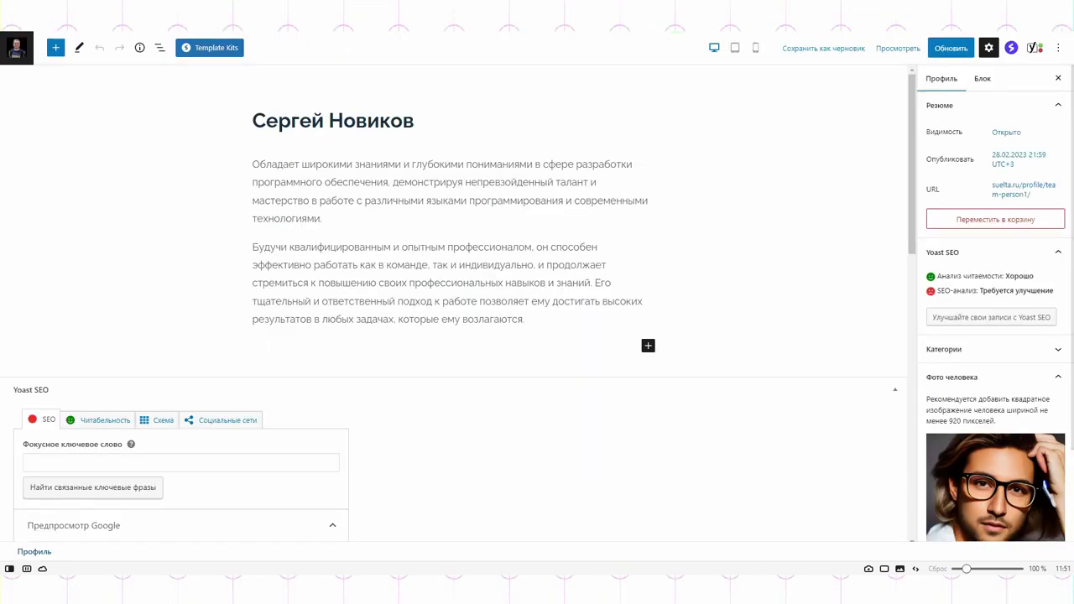
Enter the role Программист-разработчик in the excerpt, update the profile, then open the Pages list.
scroll(1005, 339, down, 2)
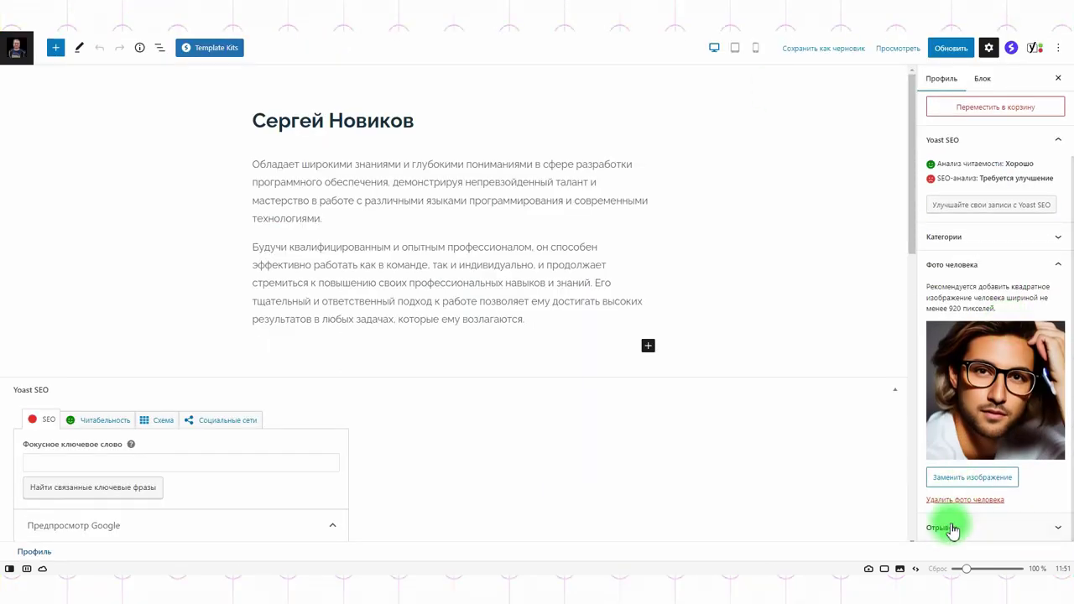
click(950, 524)
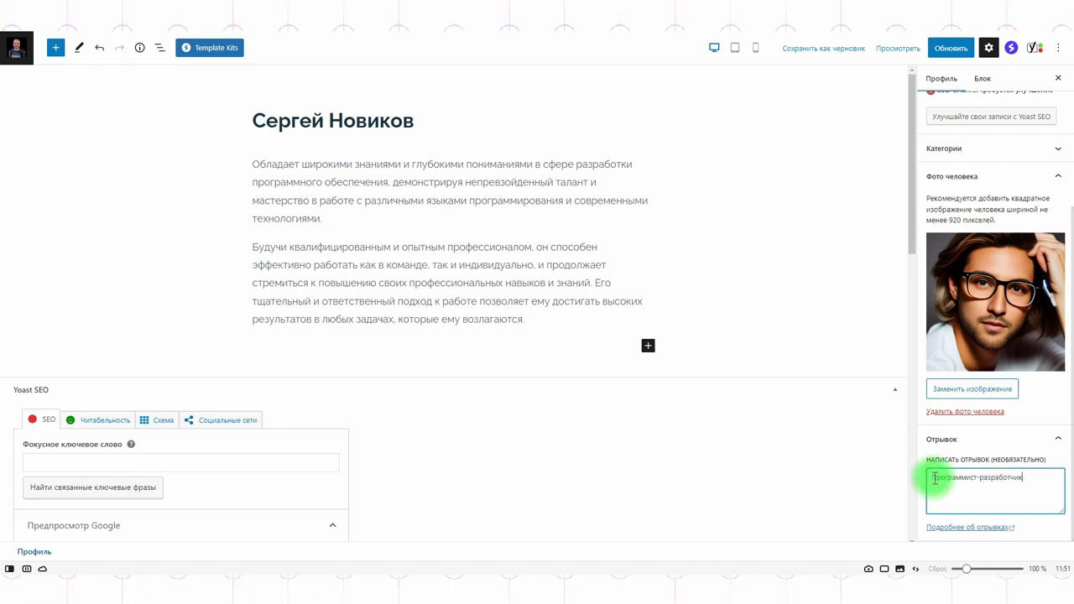
click(946, 48)
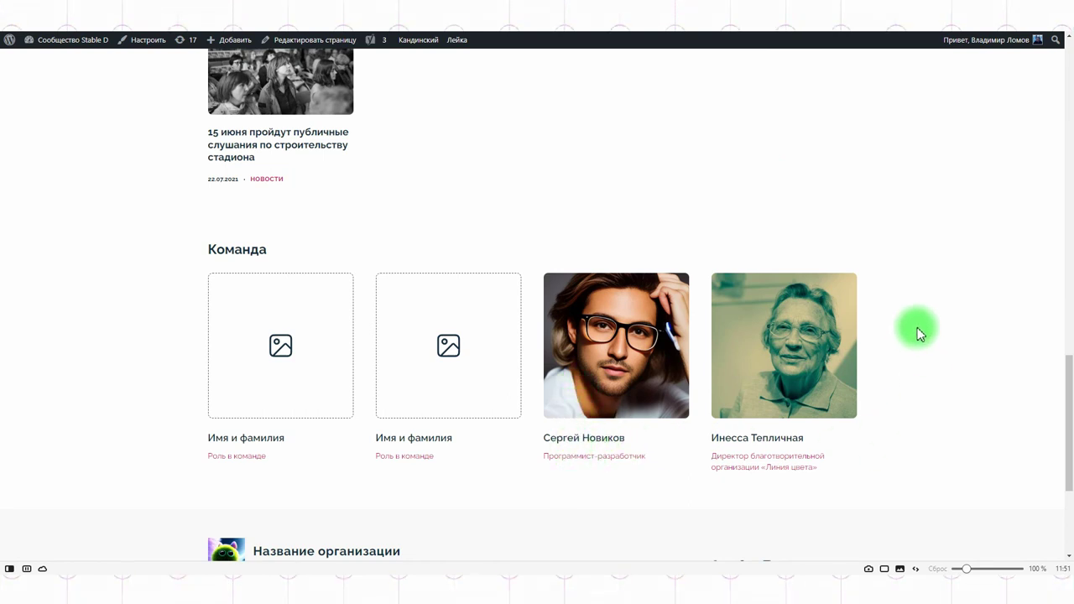
scroll(920, 334, up, 15)
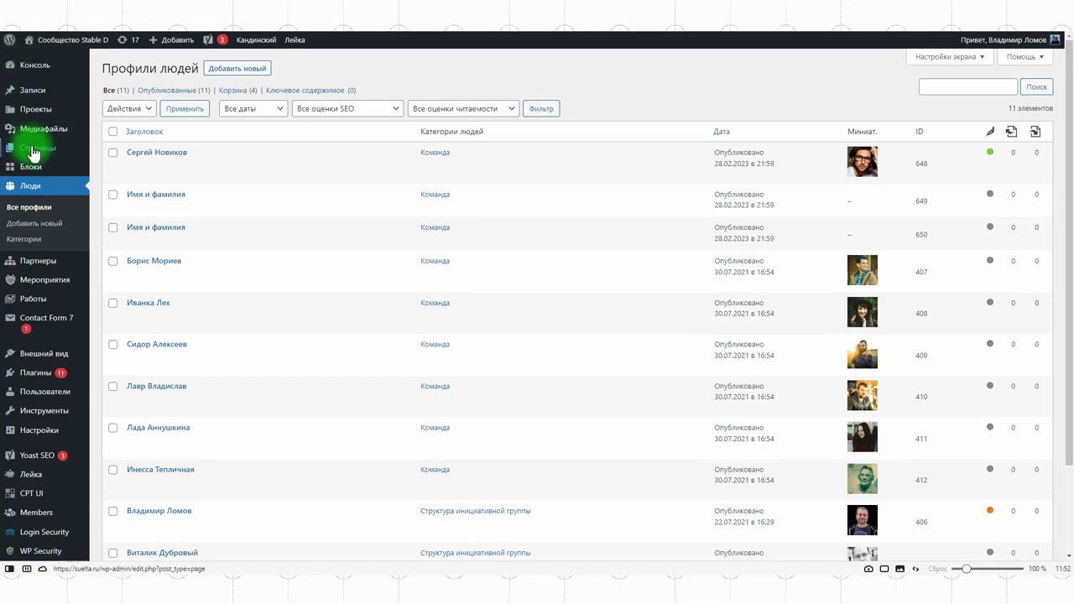
click(34, 149)
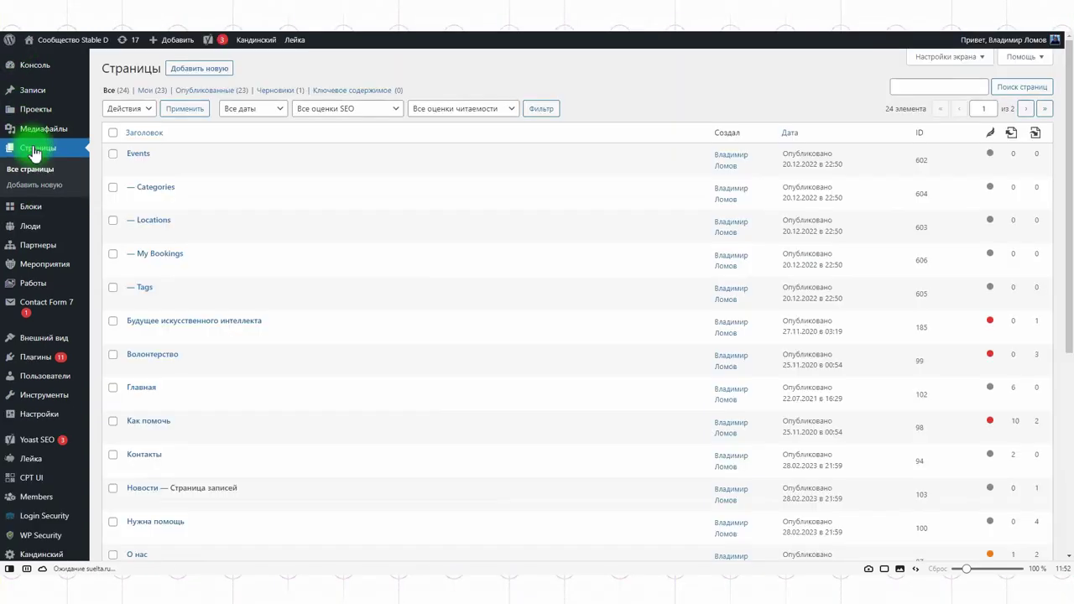
Open the Самая главная homepage in the block editor.
scroll(323, 256, down, 4)
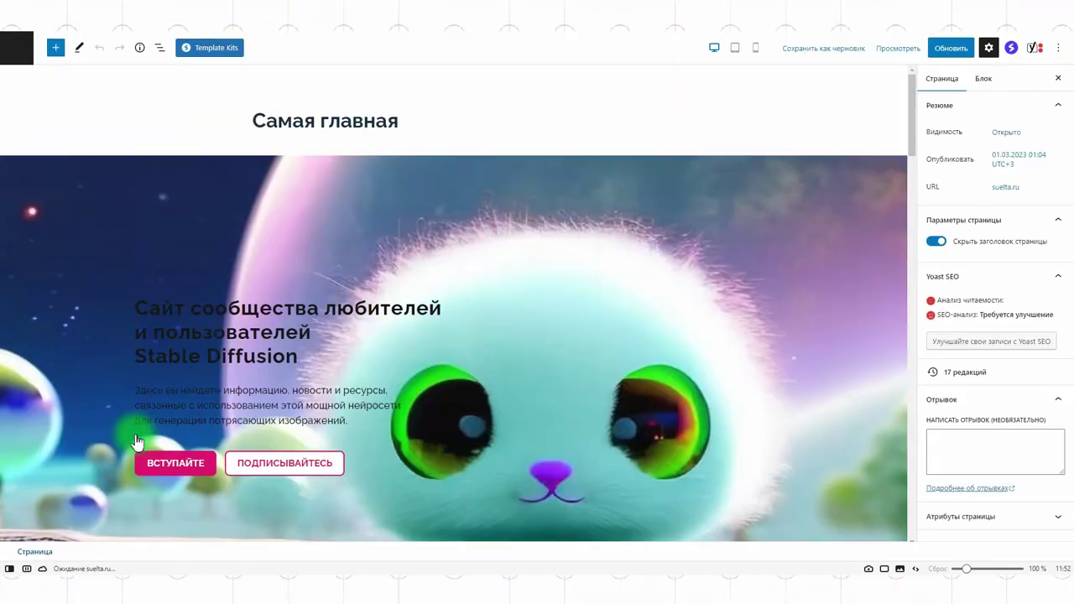
scroll(566, 255, down, 10)
click(763, 335)
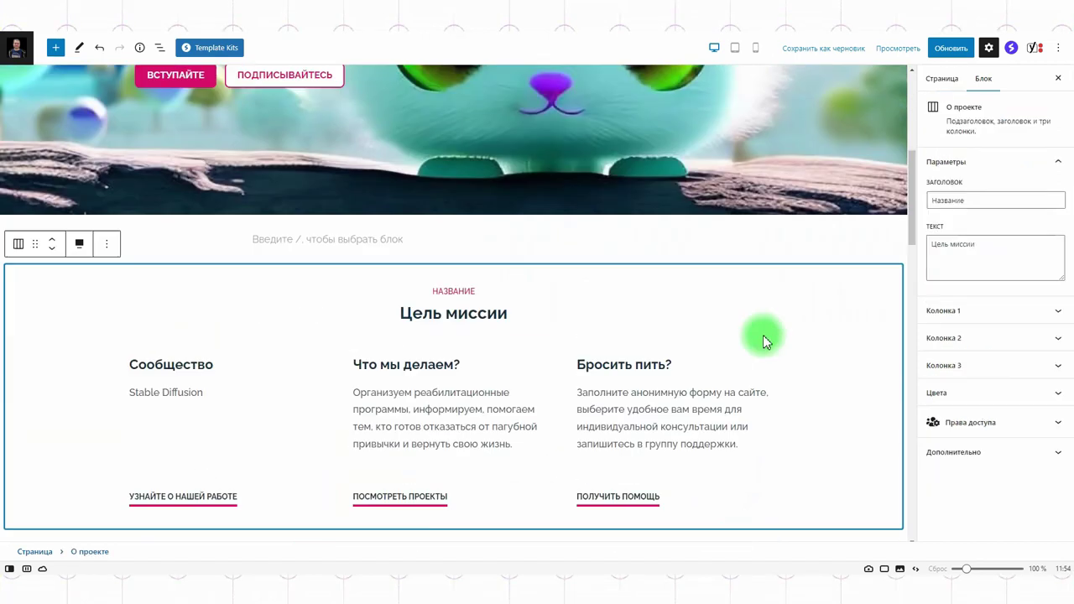
Add a paragraph after the Наши Новости block and copy ChatGPT's two-paragraph community answer.
scroll(764, 339, down, 3)
click(505, 319)
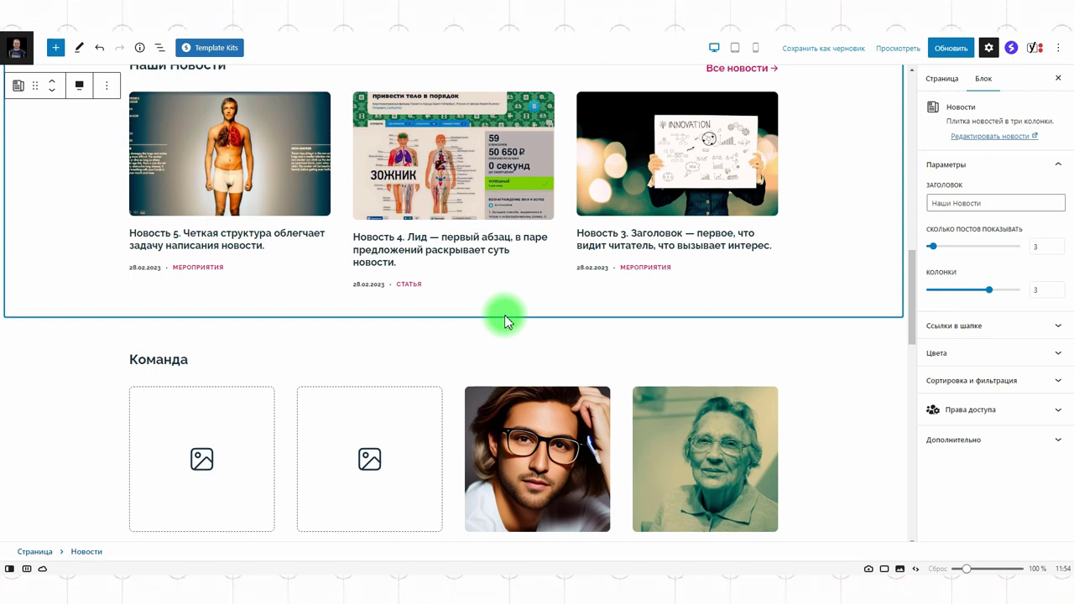
key(Return)
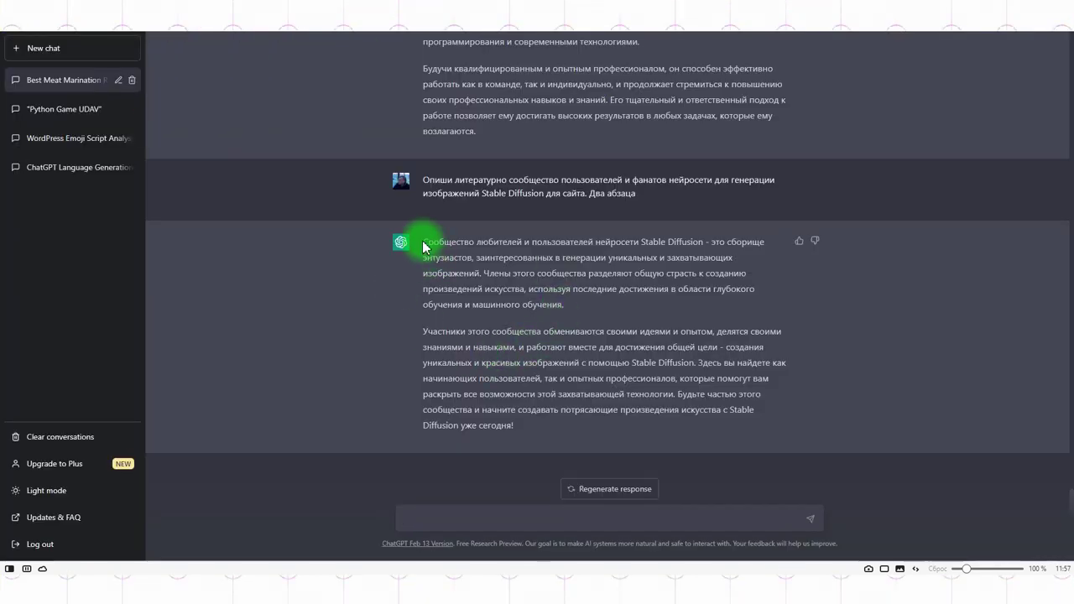
drag(423, 241, 568, 433)
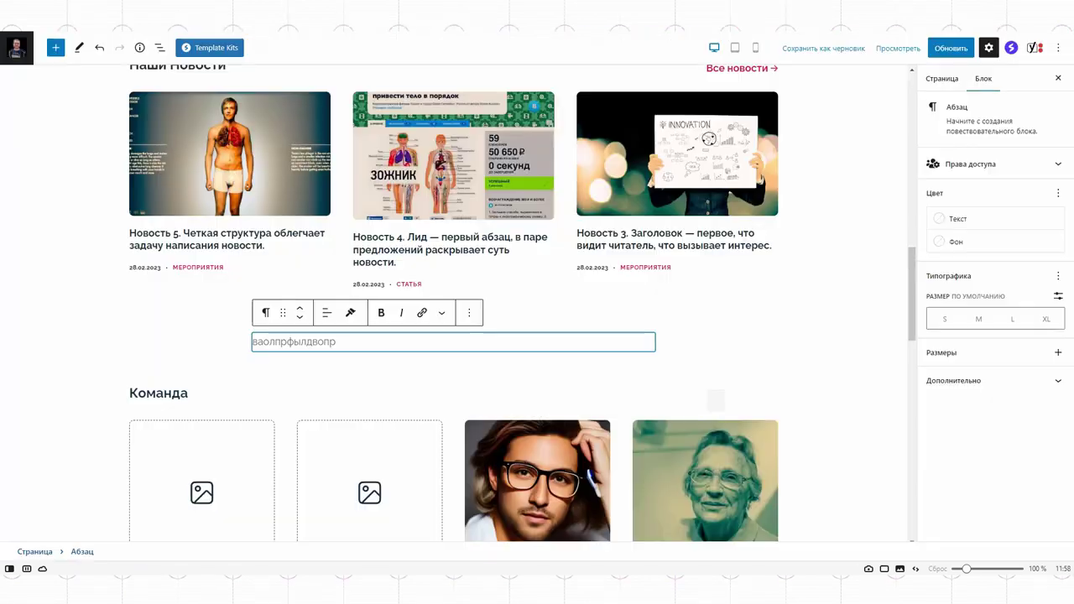
key(alt+Tab)
Paste the Stable Diffusion community description over the placeholder paragraph text.
drag(356, 345, 216, 343)
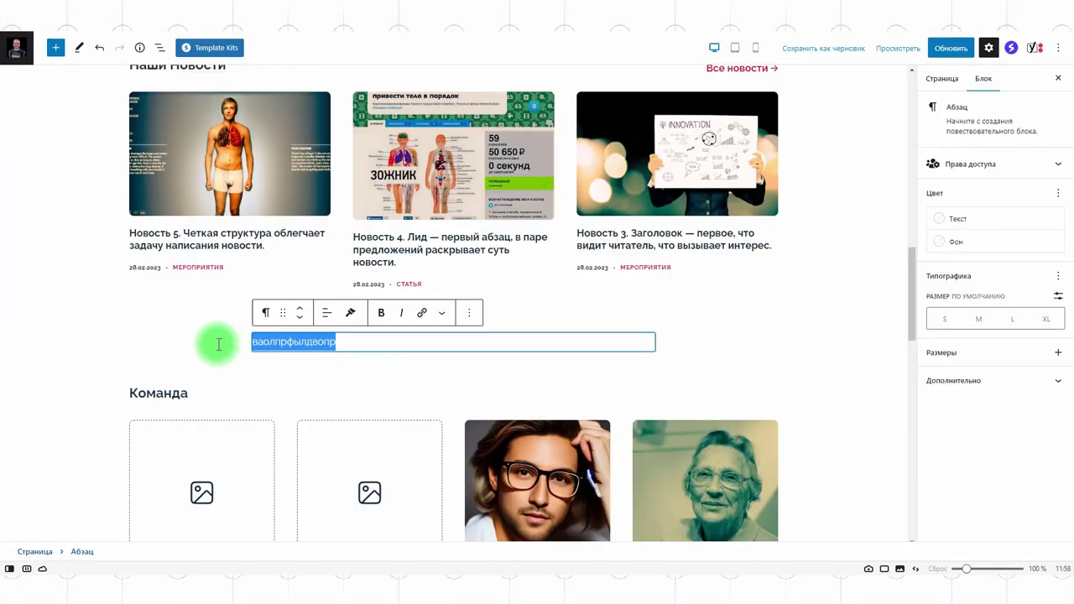
key(ctrl+v)
click(493, 269)
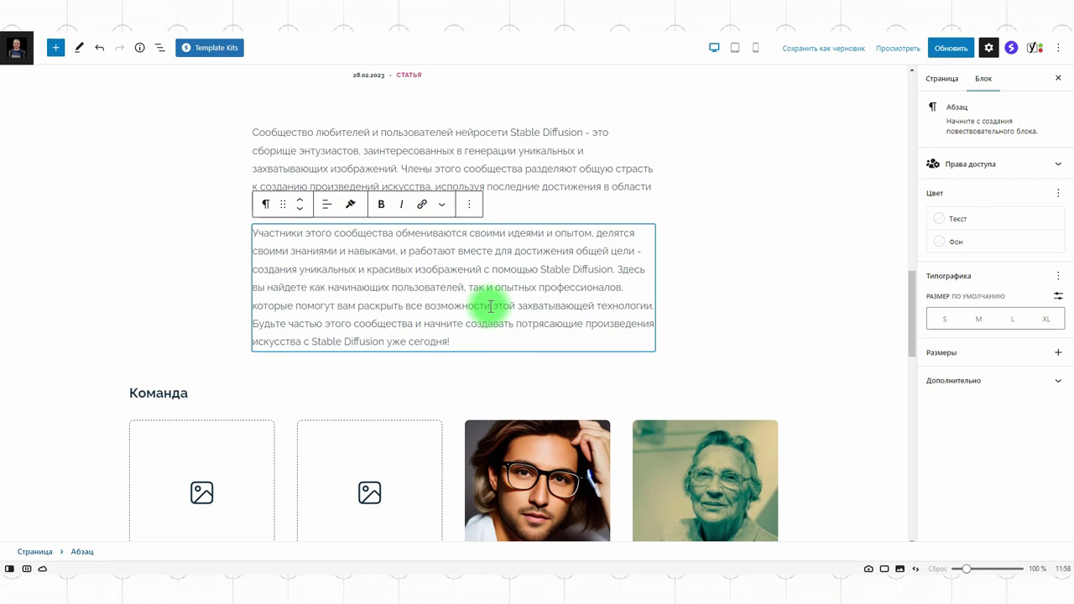
click(822, 298)
scroll(820, 310, up, 3)
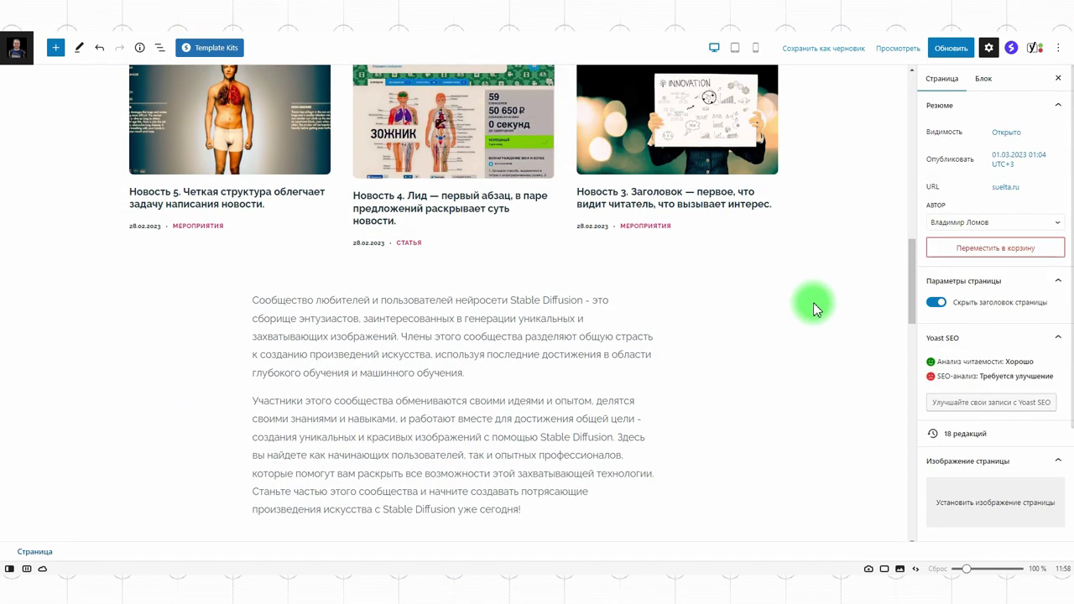
scroll(817, 326, down, 1)
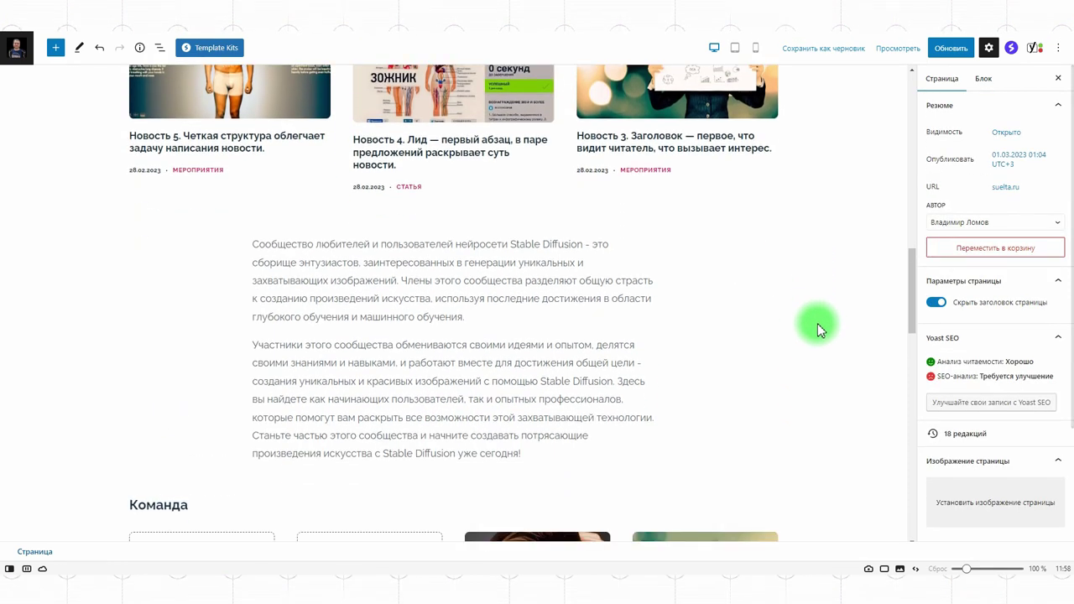
Convert both community paragraphs into H3 headings.
click(343, 285)
click(266, 216)
click(350, 269)
click(346, 215)
click(350, 284)
click(338, 422)
click(266, 336)
click(288, 92)
click(346, 335)
click(349, 405)
click(792, 337)
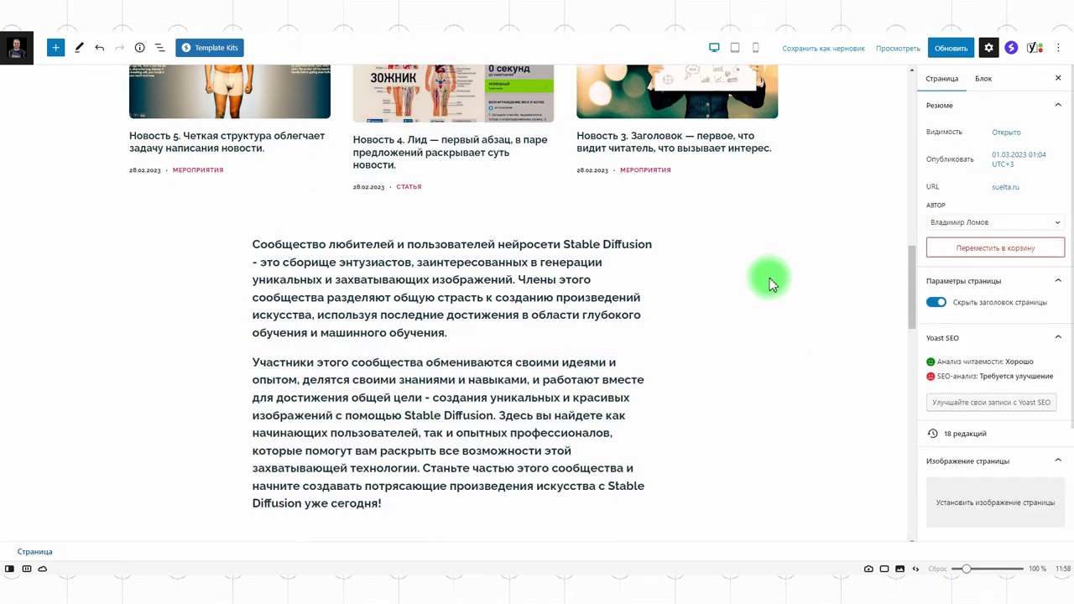
Move the Наши Новости block down below both community headings.
scroll(767, 281, down, 2)
scroll(766, 280, up, 3)
scroll(771, 283, up, 3)
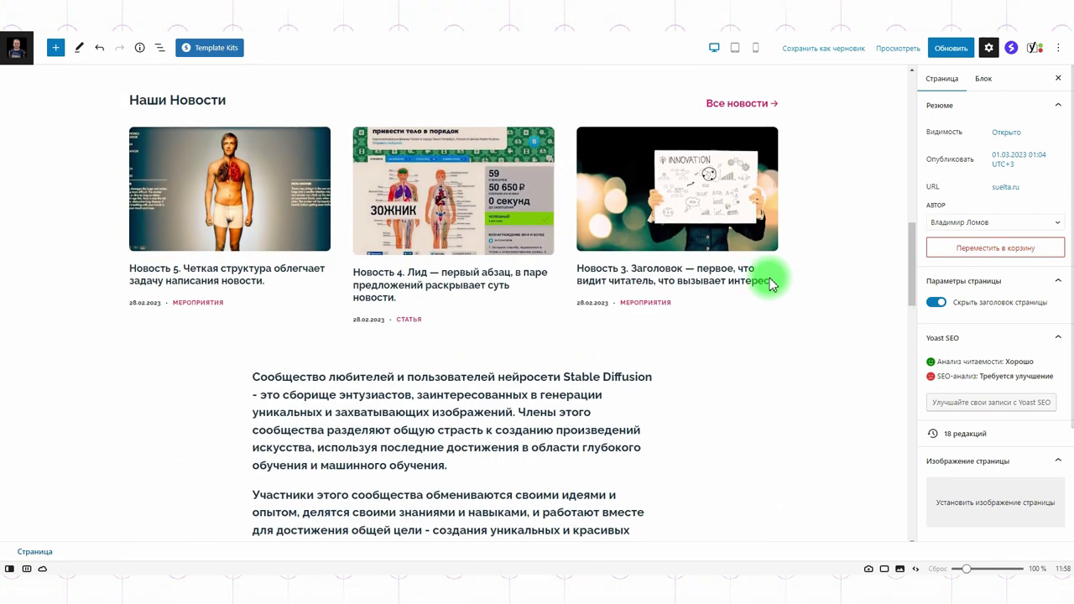
scroll(771, 283, down, 2)
click(246, 192)
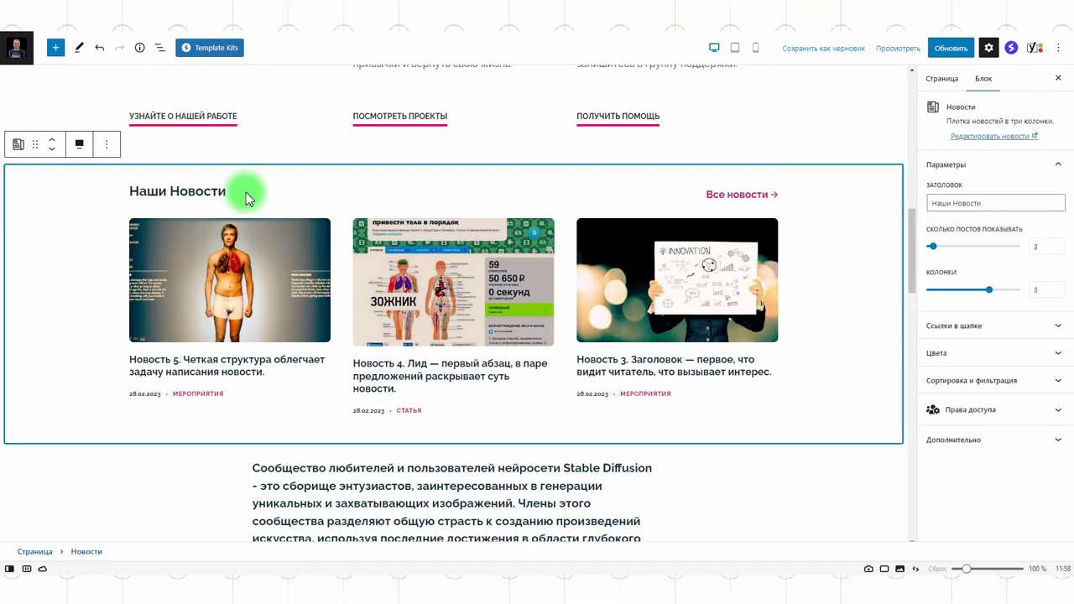
click(52, 148)
click(748, 476)
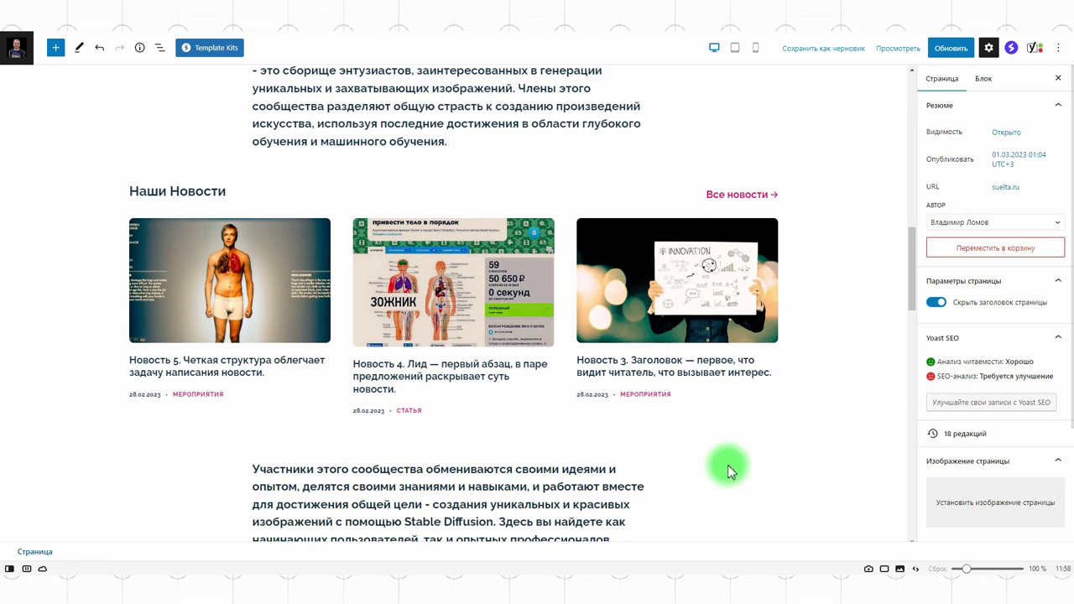
click(453, 321)
click(51, 148)
click(791, 408)
scroll(793, 403, up, 5)
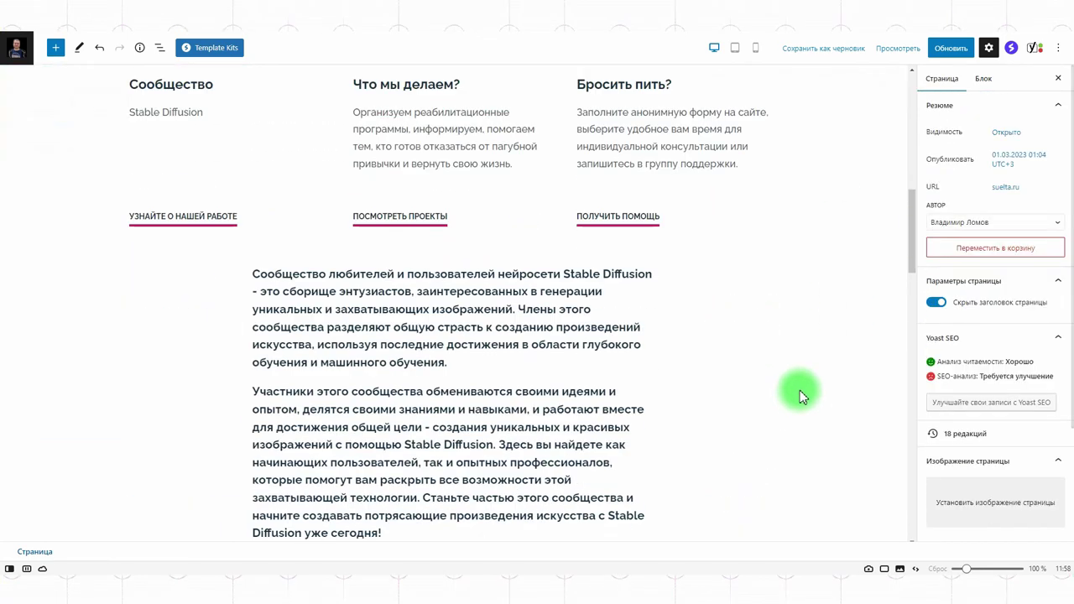